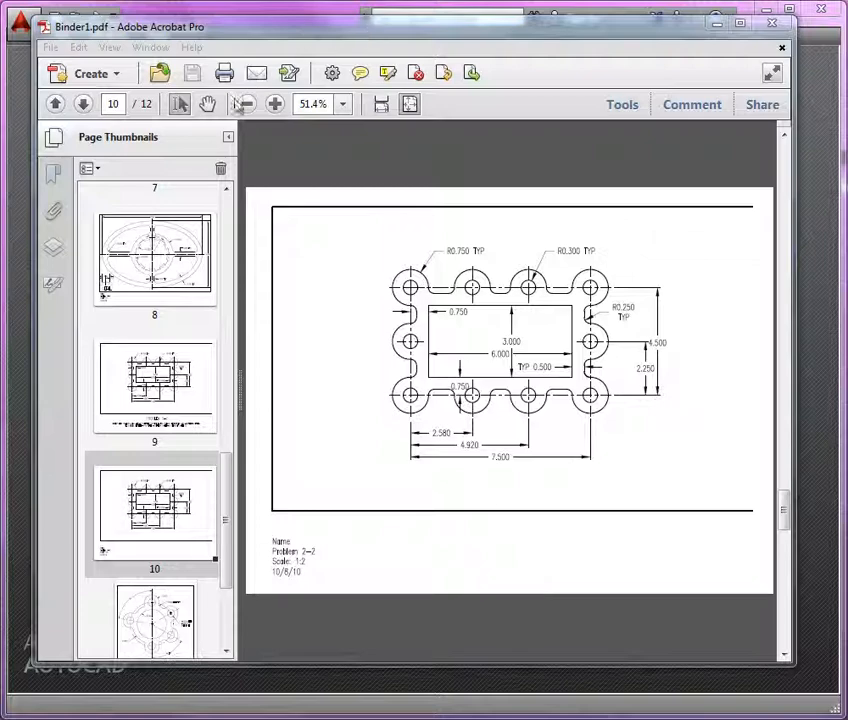
# Enlarge the reference plate drawing by hiding the PDF page thumbnails, and move the PDF window off the drawing workspace
pyautogui.click(228, 136)
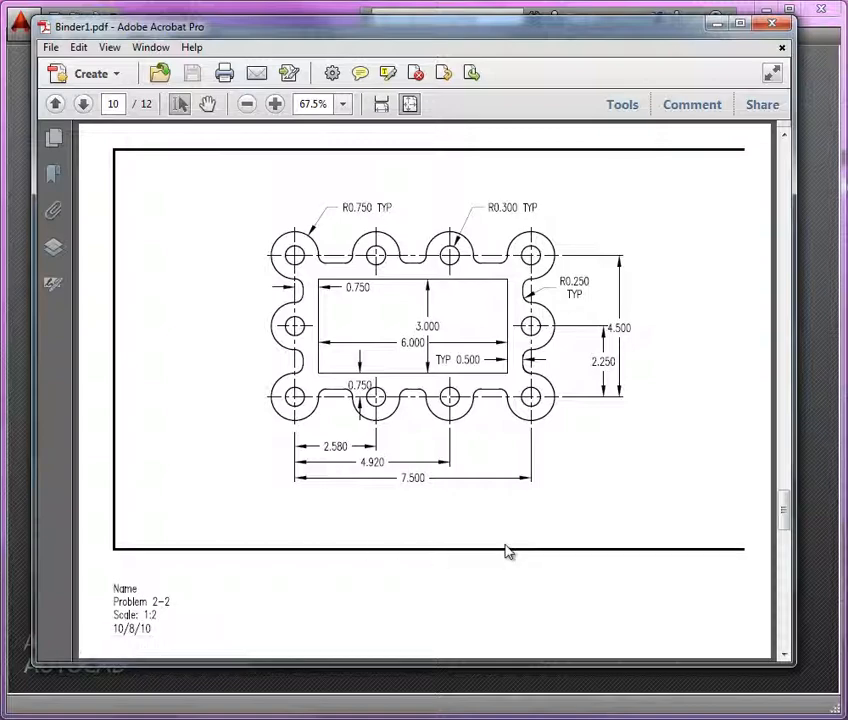
pyautogui.moveTo(510, 30); pyautogui.dragTo(0, 30)
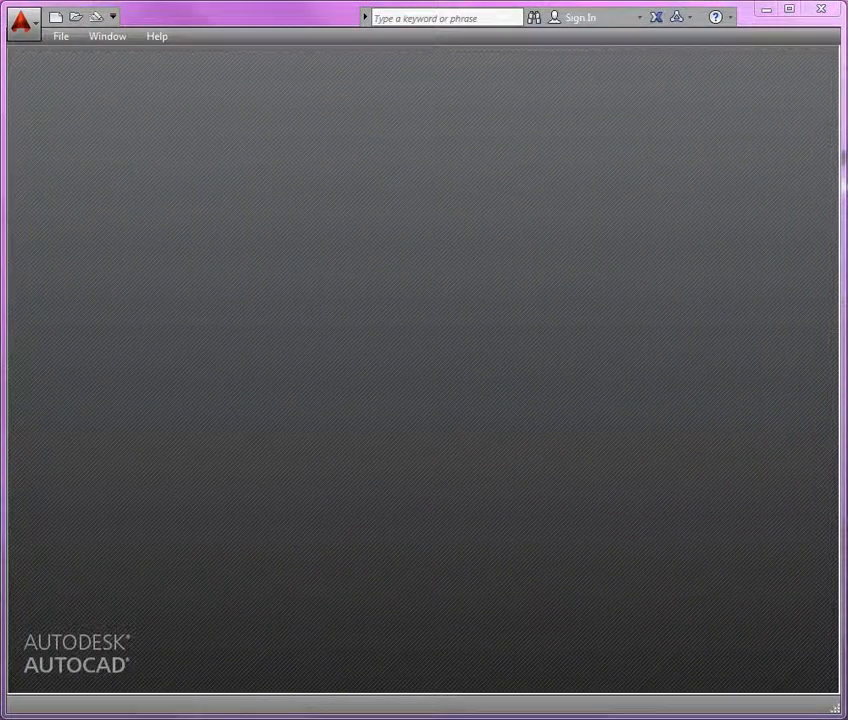
# Create a new AutoCAD drawing from the Mech-temp.dwt template and switch to model space with the grid turned off
pyautogui.click(61, 36)
pyautogui.click(78, 58)
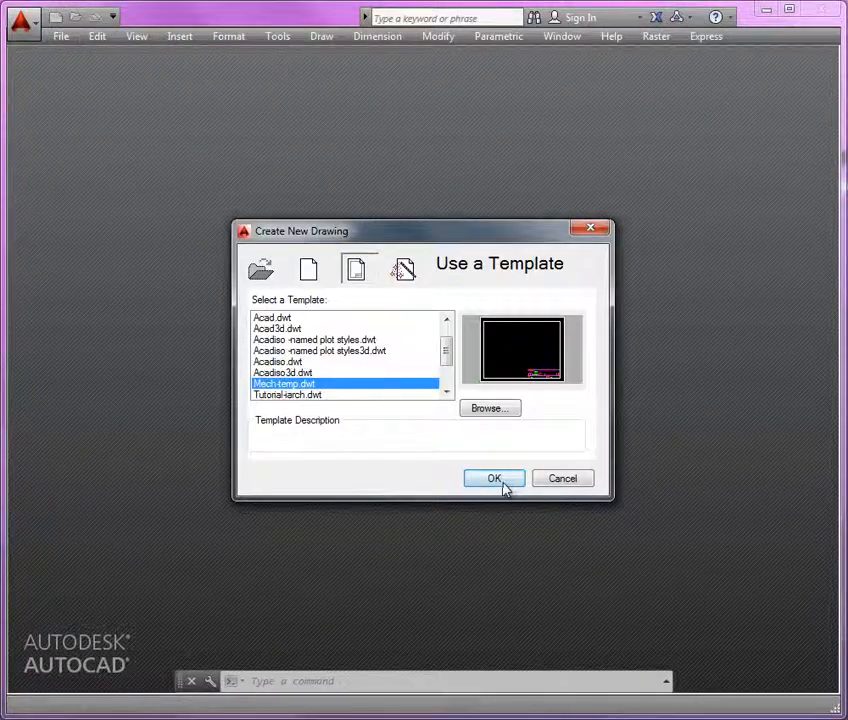
pyautogui.click(503, 486)
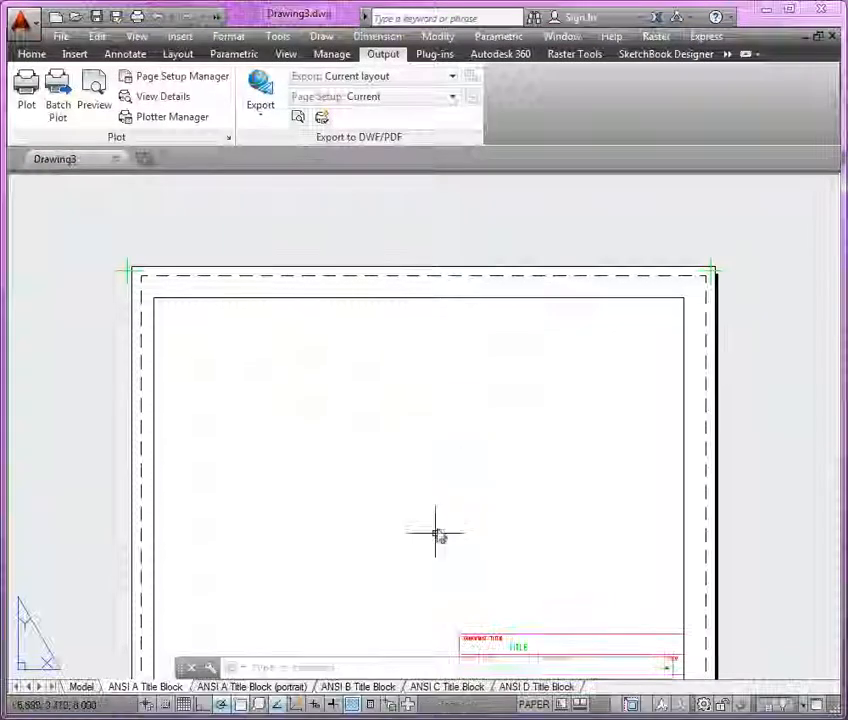
pyautogui.click(81, 686)
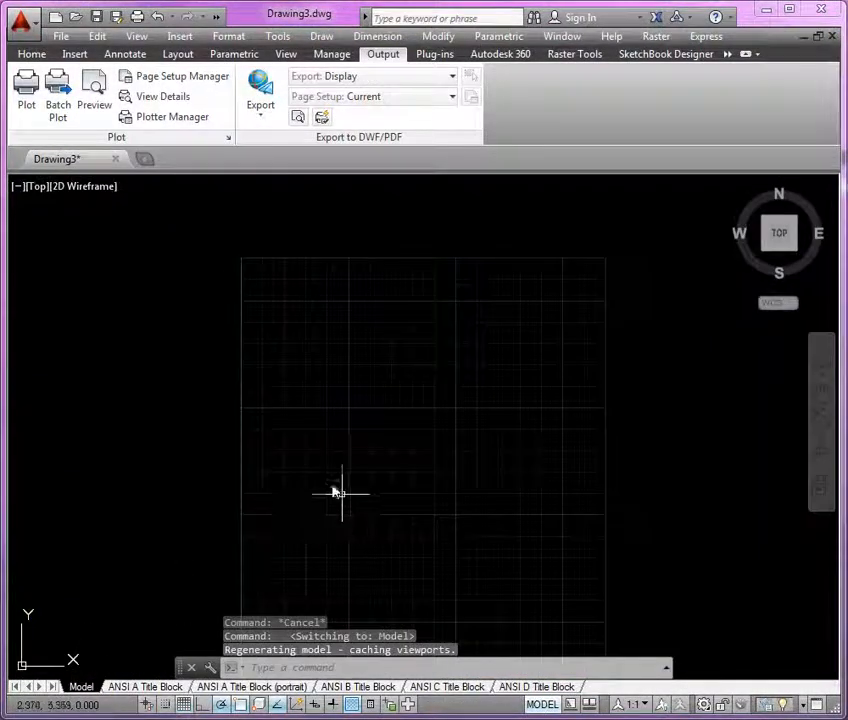
pyautogui.click(184, 705)
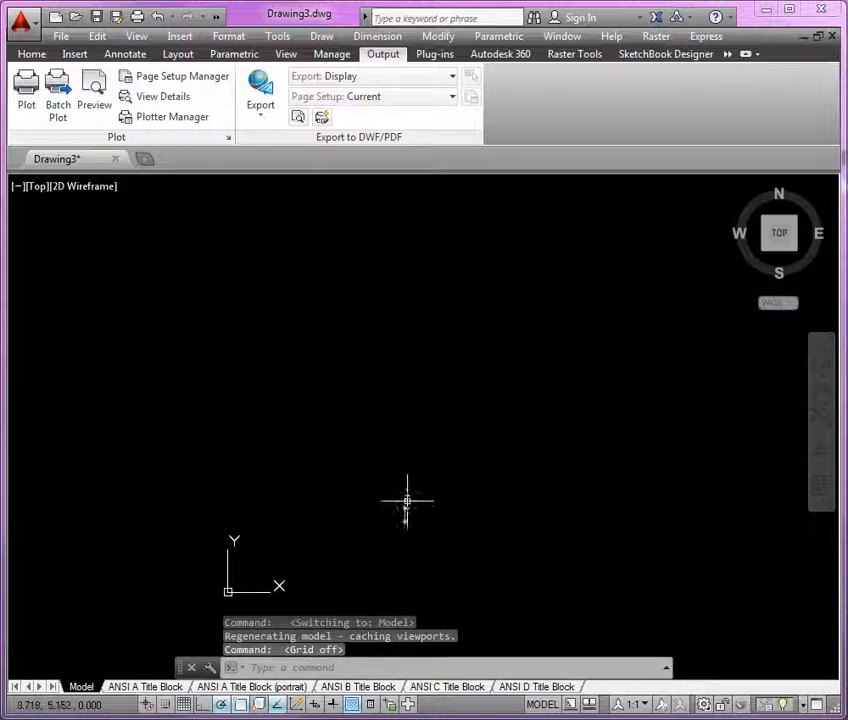
# Make the center layer current and draw one vertical construction line near the middle of the drawing area
pyautogui.click(32, 54)
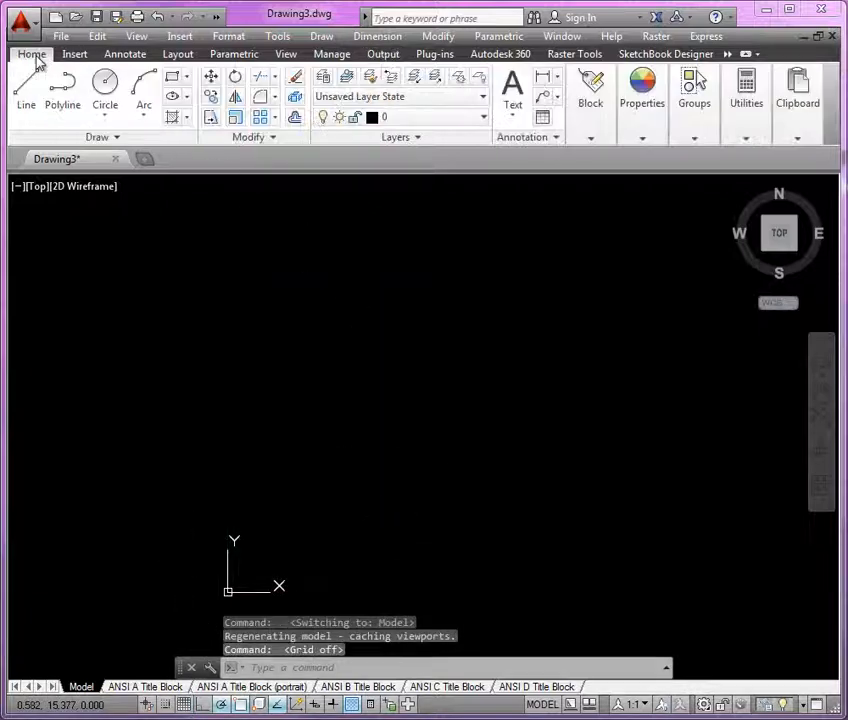
pyautogui.click(424, 125)
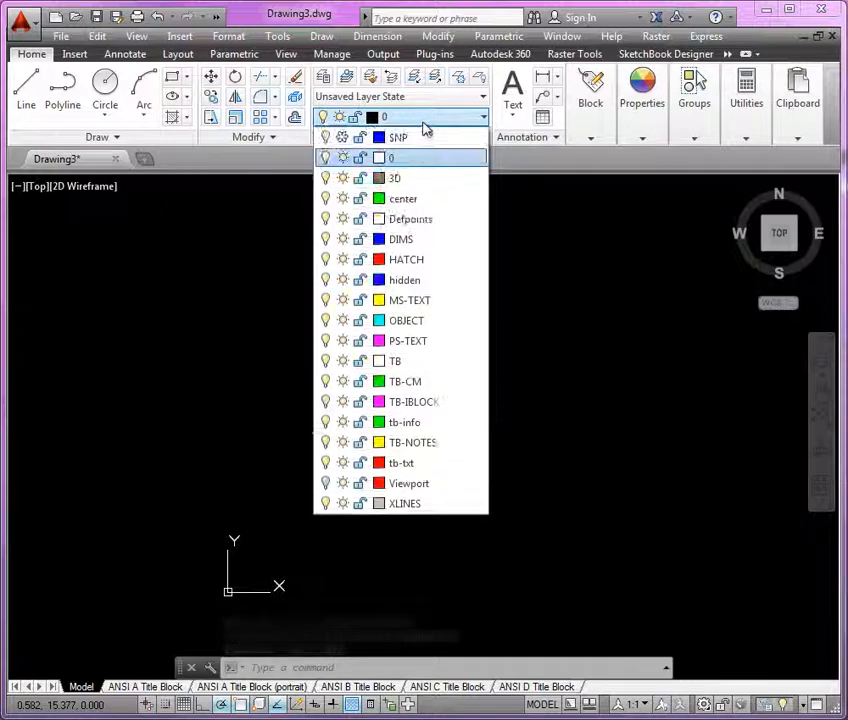
pyautogui.click(428, 200)
pyautogui.moveTo(384, 511); pyautogui.dragTo(353, 511, button='middle')
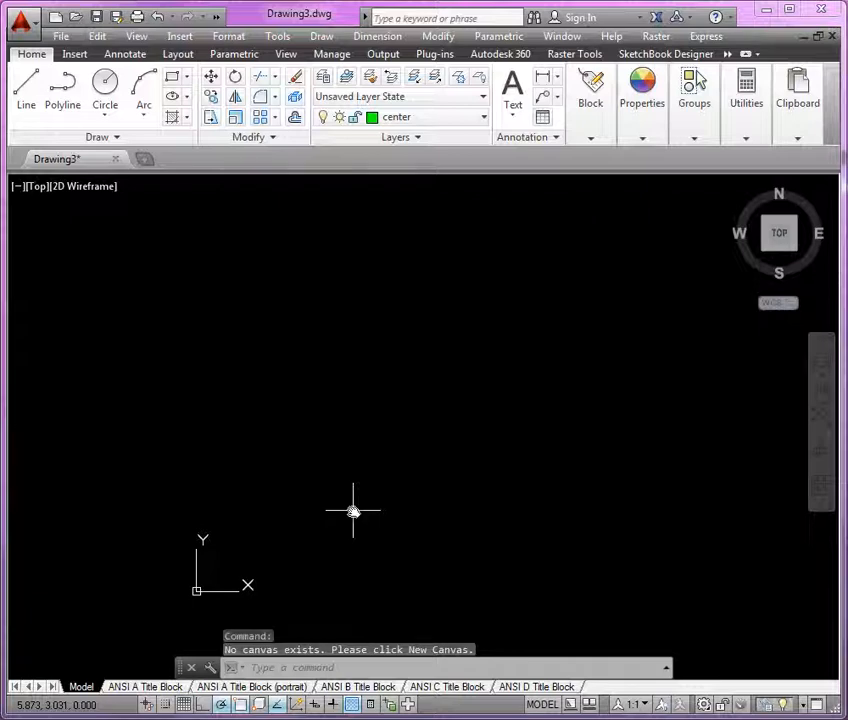
pyautogui.write('xl')
pyautogui.press('Return')
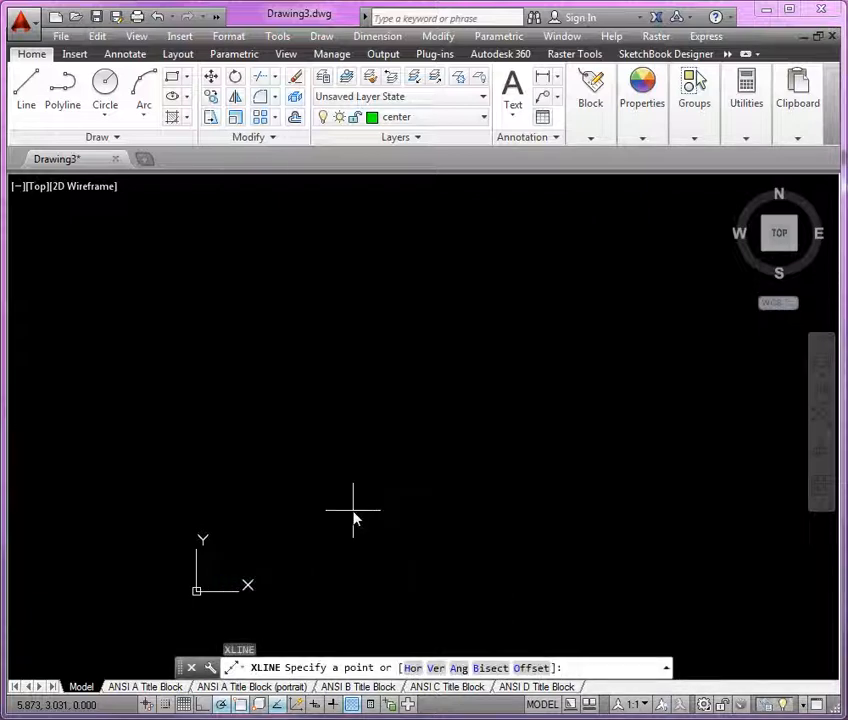
pyautogui.press('Return')
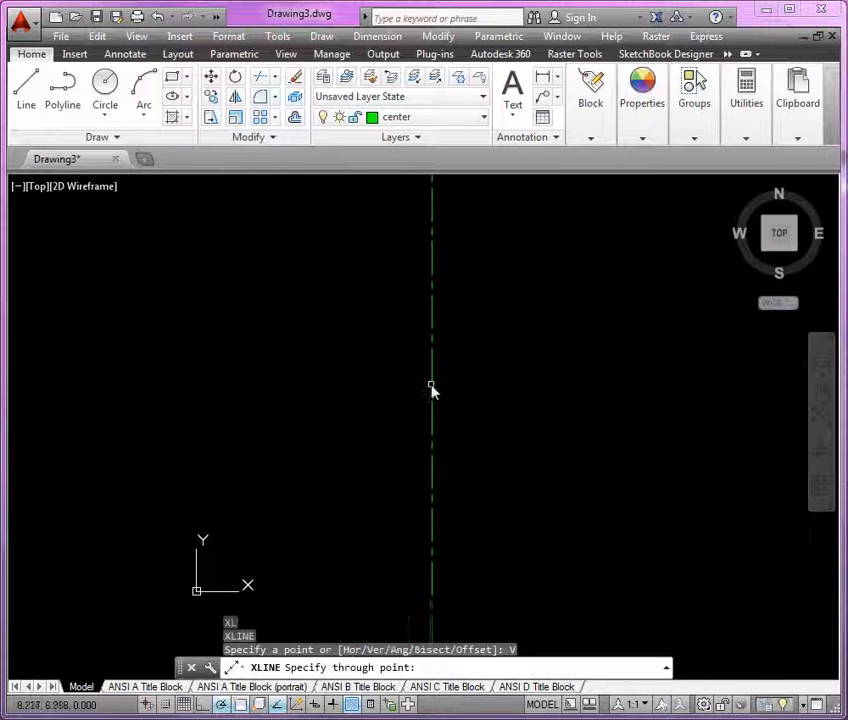
pyautogui.click(421, 392)
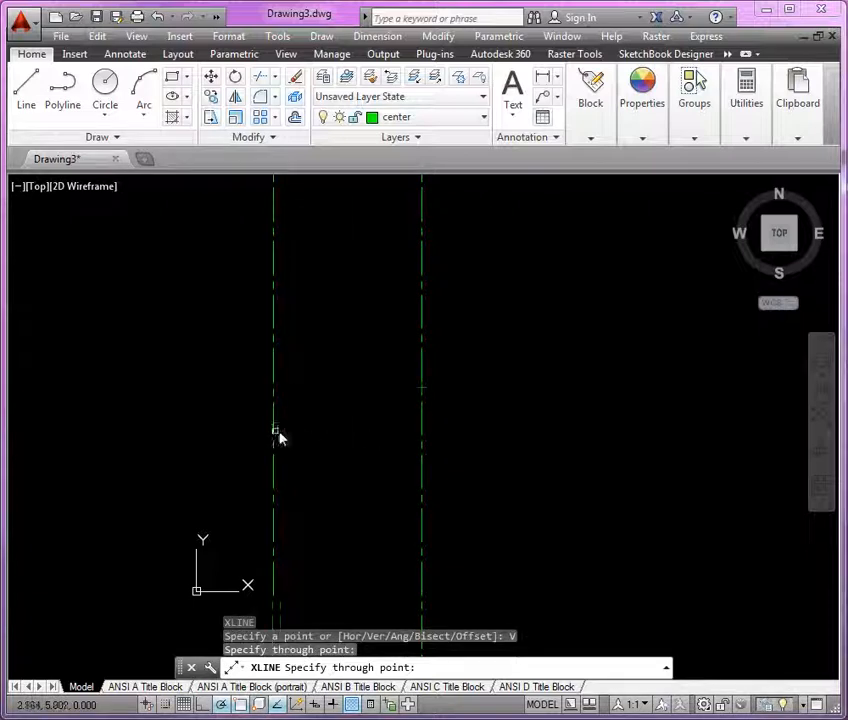
pyautogui.press('Return')
# Draw a horizontal construction line crossing the vertical construction line at its placement point
pyautogui.press('Return')
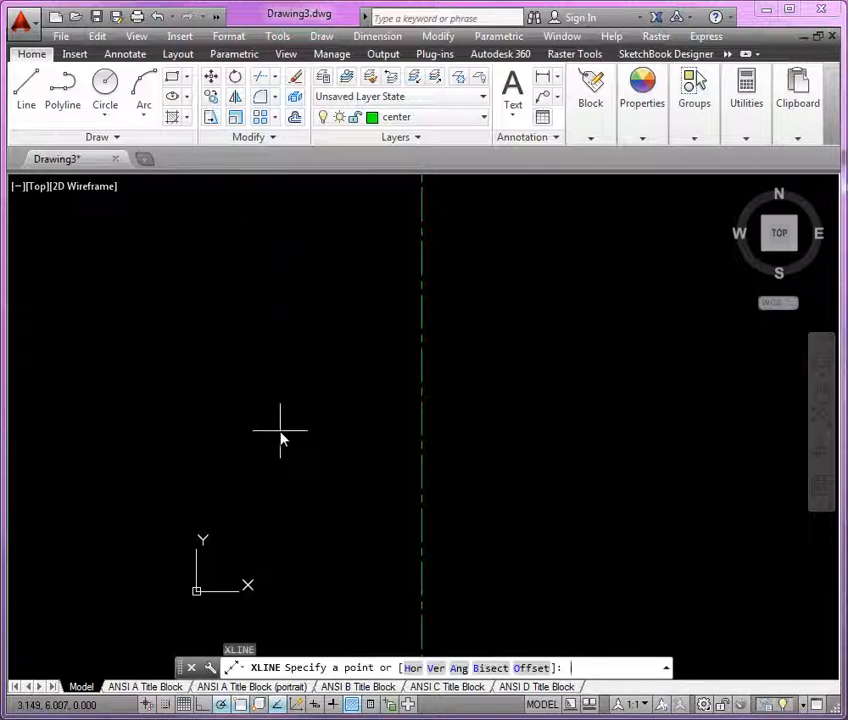
pyautogui.write('H')
pyautogui.press('Return')
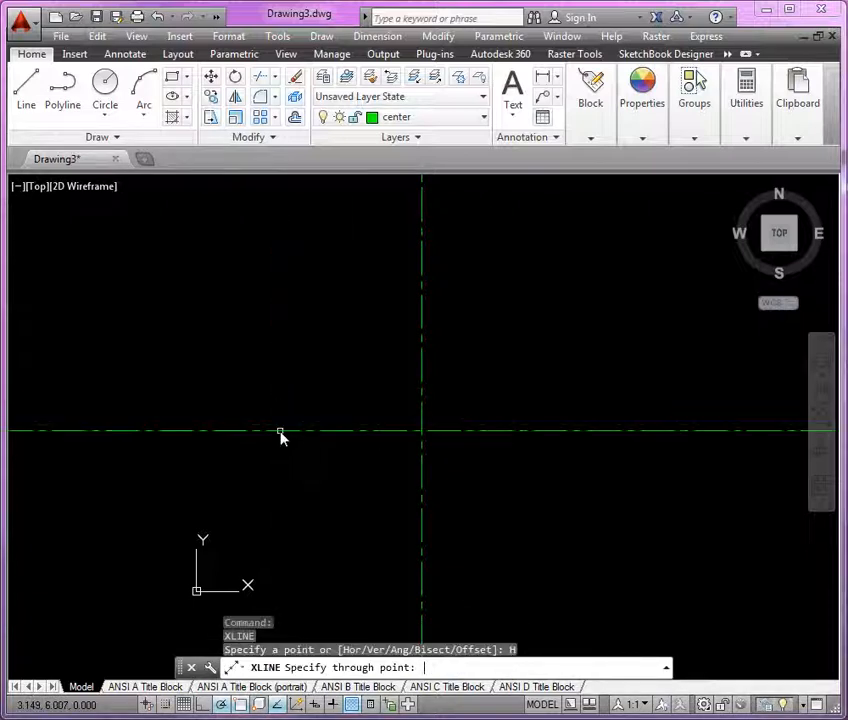
pyautogui.click(422, 390)
pyautogui.press('Return')
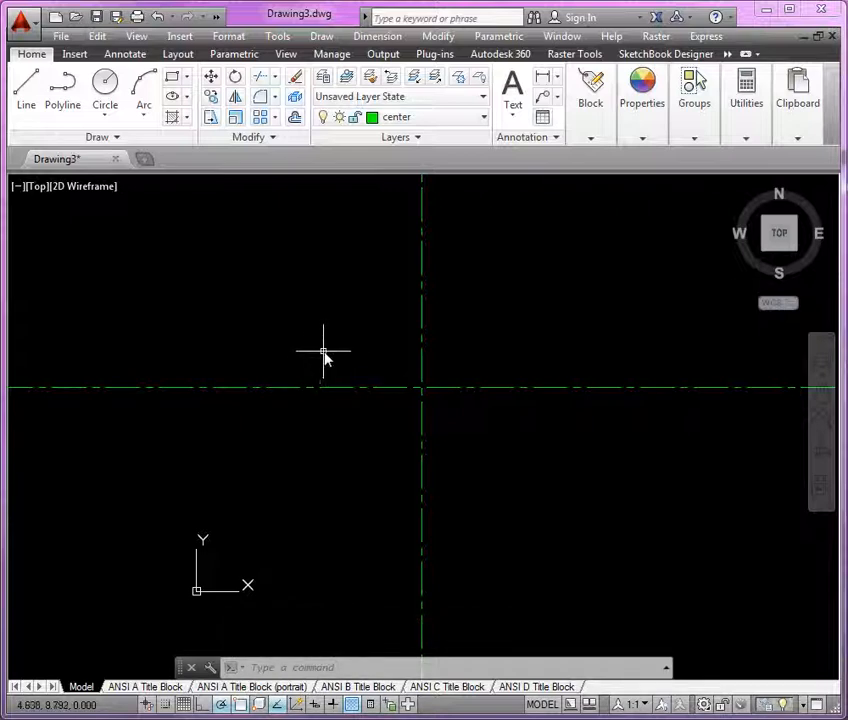
# Offset the vertical centerline 3.75 to the left to locate the plate's left column of holes
pyautogui.write('o')
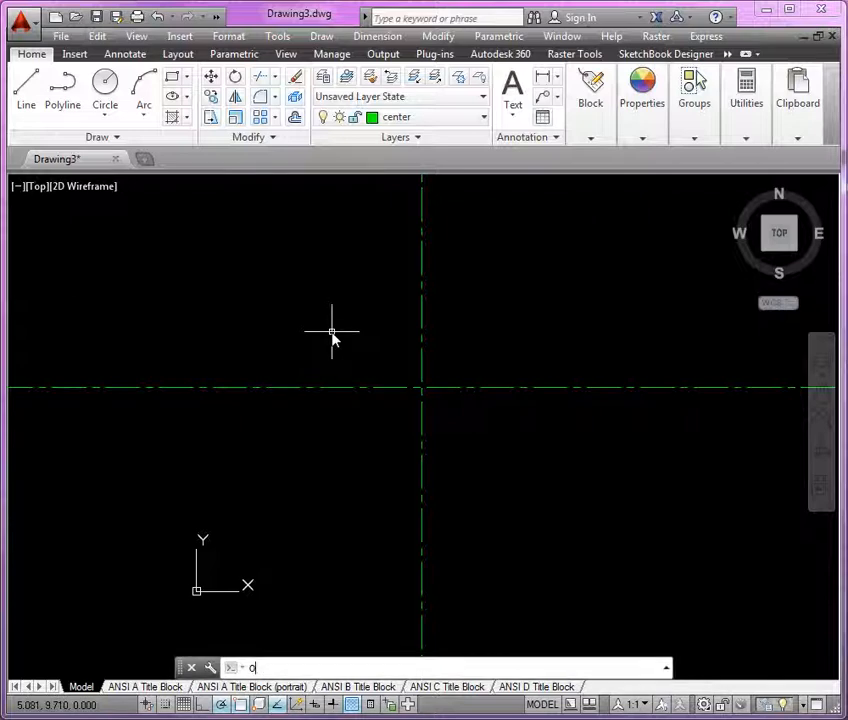
pyautogui.press('Return')
pyautogui.write('3')
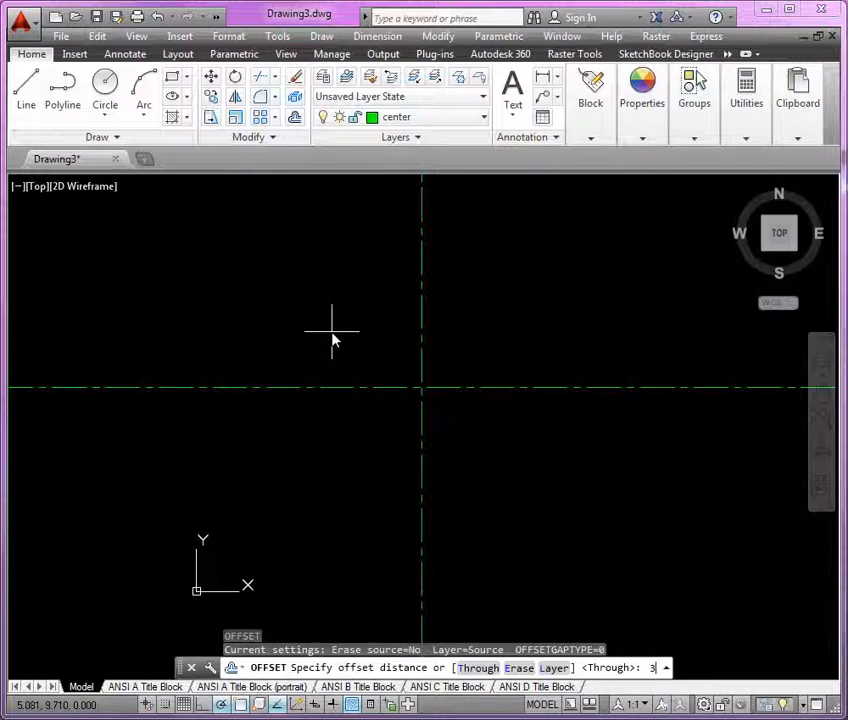
pyautogui.write('.75')
pyautogui.press('Return')
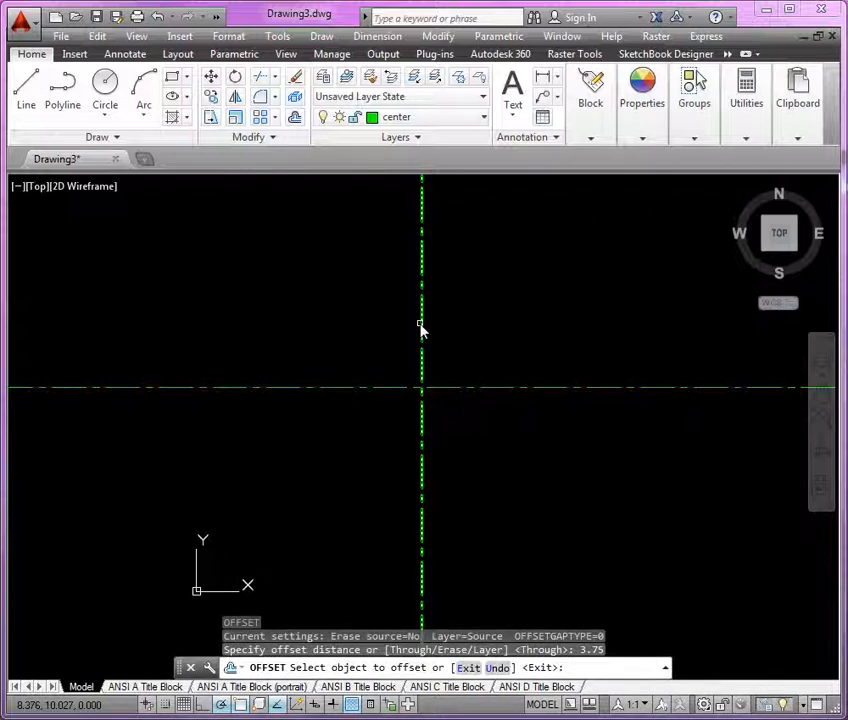
pyautogui.click(420, 328)
pyautogui.click(253, 326)
pyautogui.press('Return')
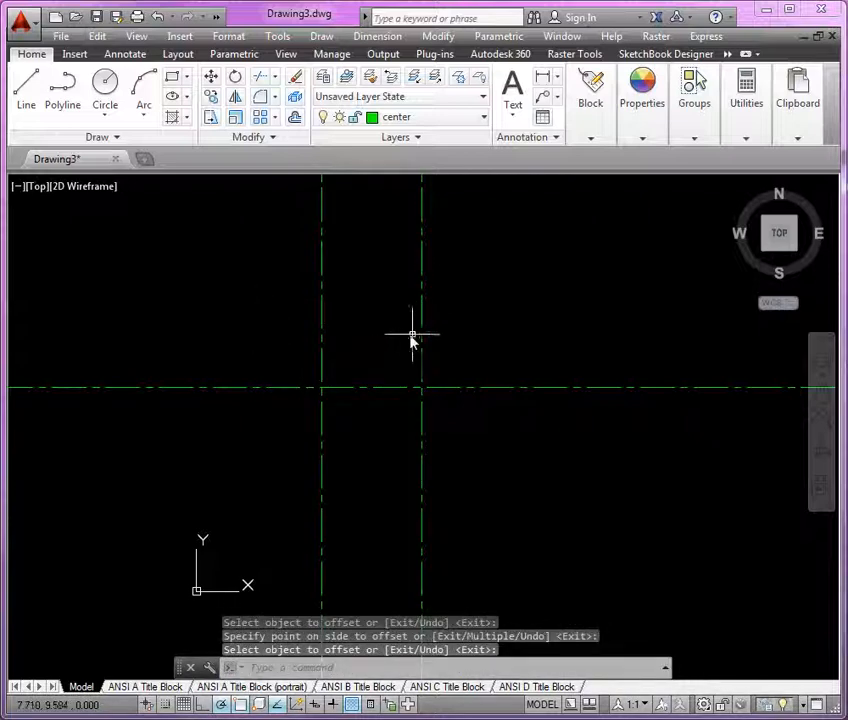
# Offset the horizontal centerline 2.25 both above and below to locate the upper and lower hole rows
pyautogui.scroll(4, 411, 338)
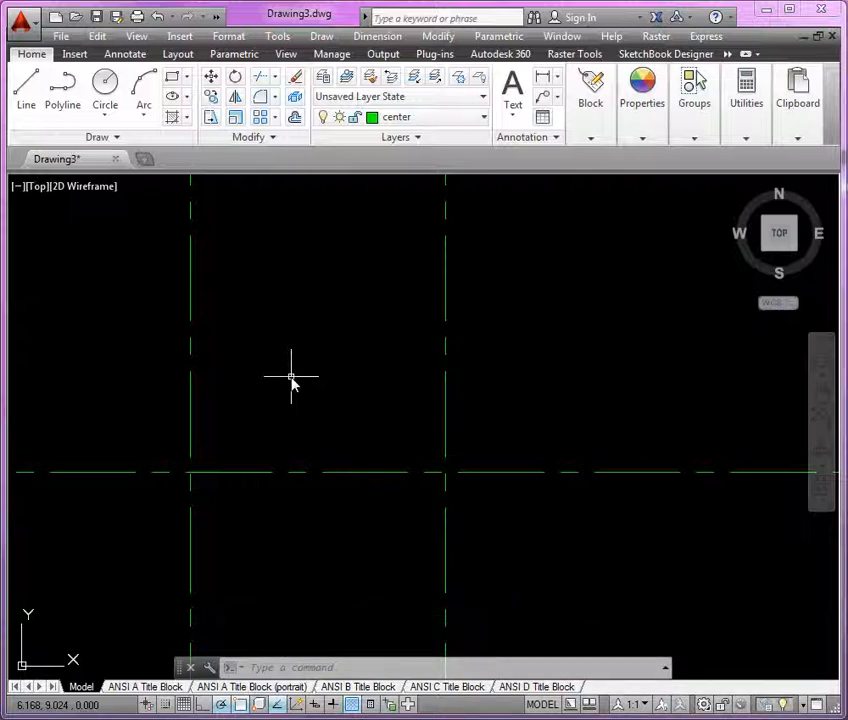
pyautogui.moveTo(334, 477); pyautogui.dragTo(335, 413, button='middle')
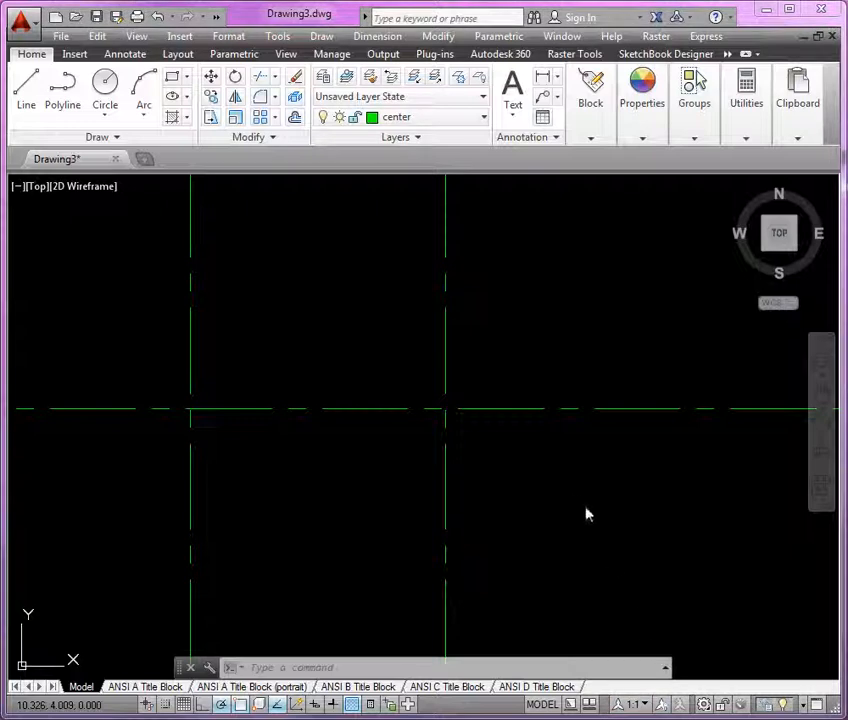
pyautogui.write('o')
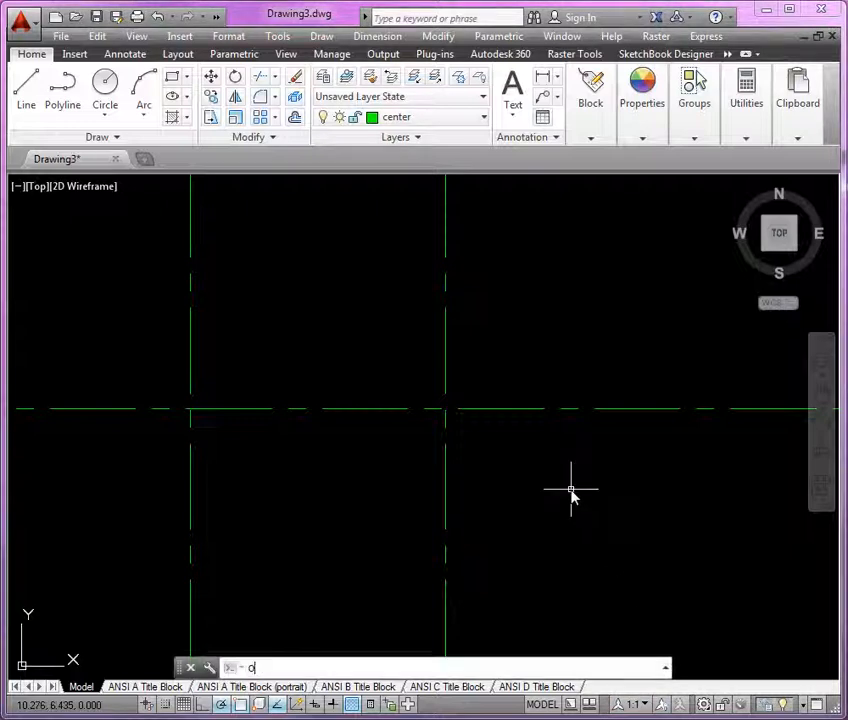
pyautogui.press('Return')
pyautogui.write('2.25')
pyautogui.press('Return')
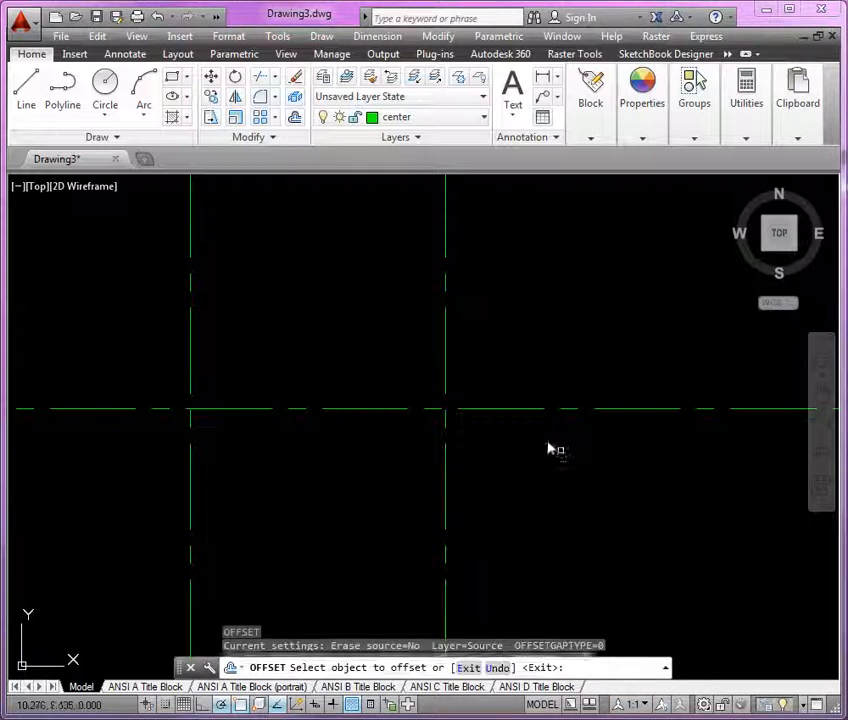
pyautogui.click(511, 409)
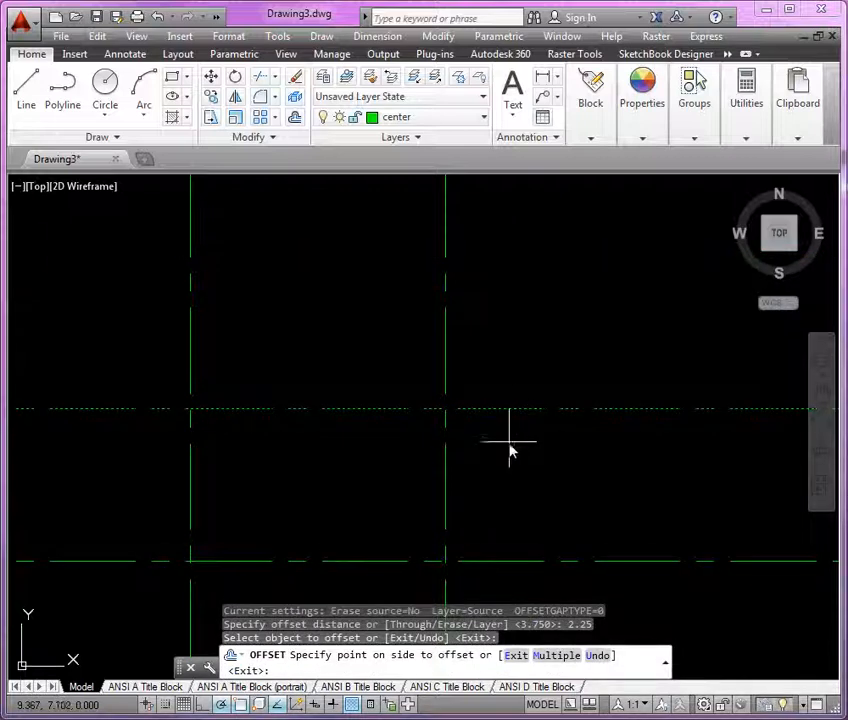
pyautogui.click(515, 362)
pyautogui.click(513, 410)
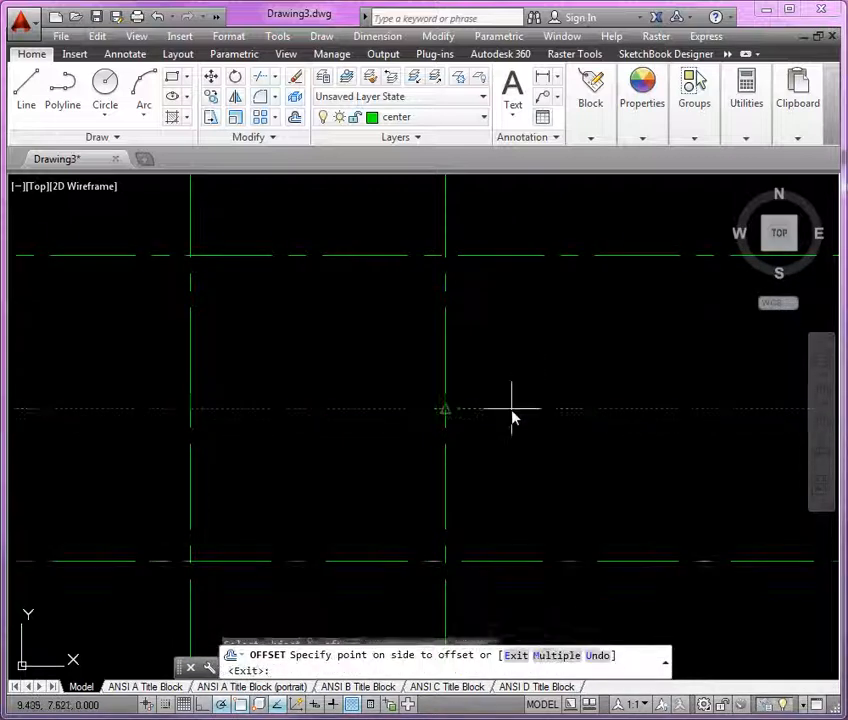
pyautogui.click(515, 464)
pyautogui.press('Return')
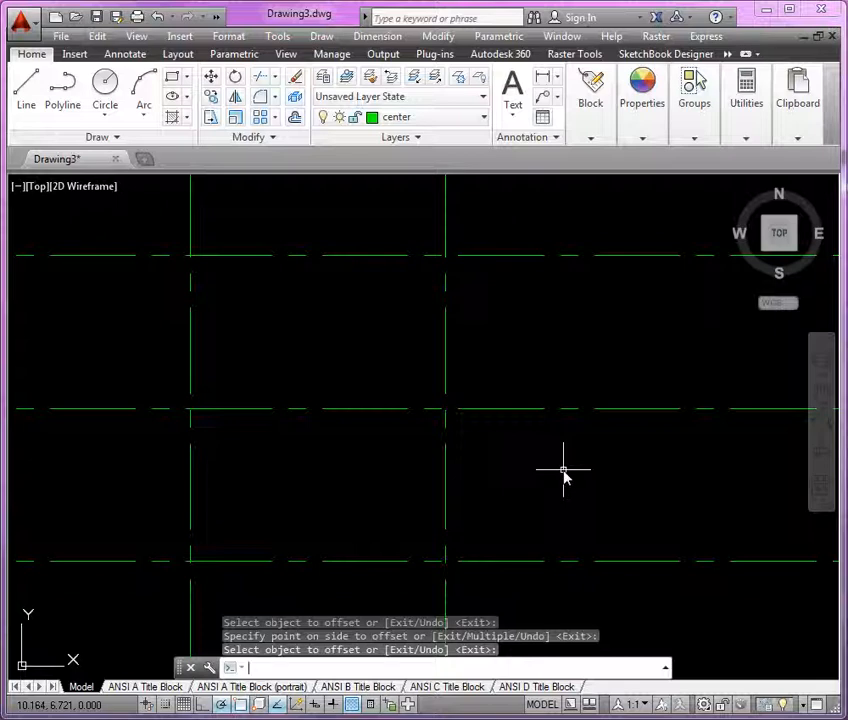
# Offset the leftmost vertical centerline 0.75 to the right to mark the left edge of the inner rectangle
pyautogui.press('Return')
pyautogui.write('.75')
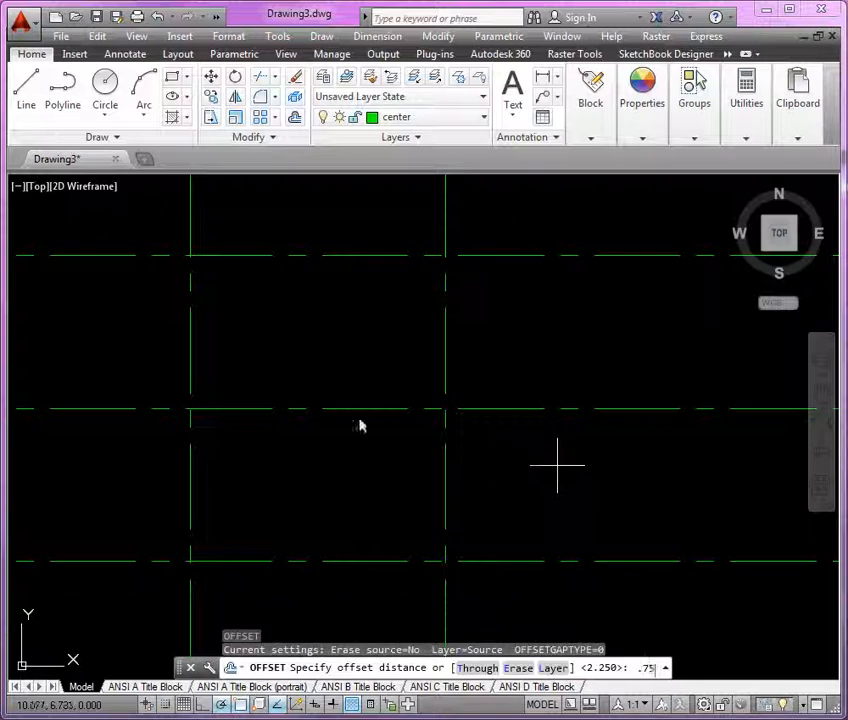
pyautogui.press('Return')
pyautogui.click(191, 374)
pyautogui.click(286, 377)
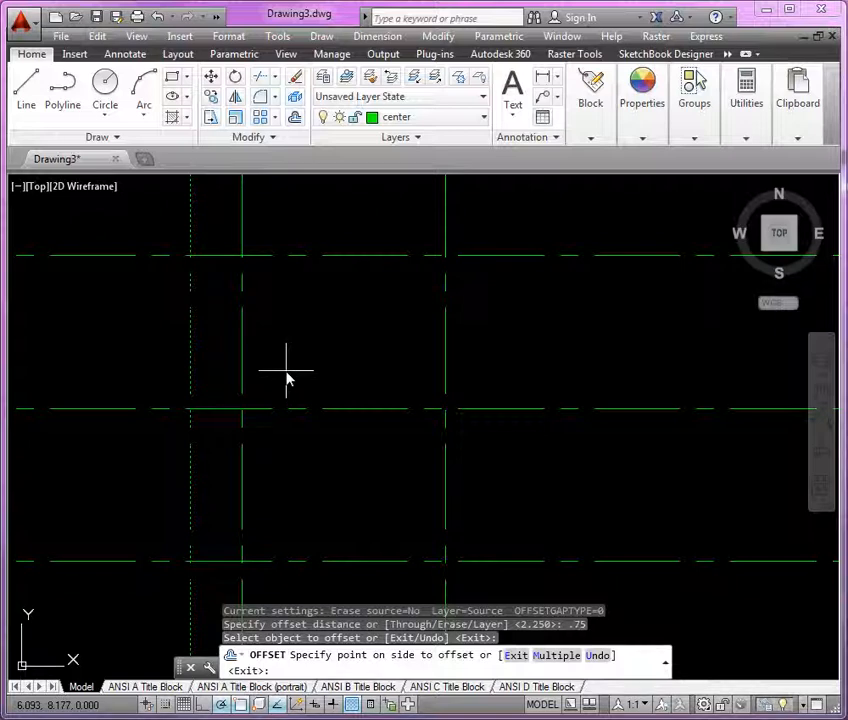
pyautogui.click(286, 377)
pyautogui.press('Return')
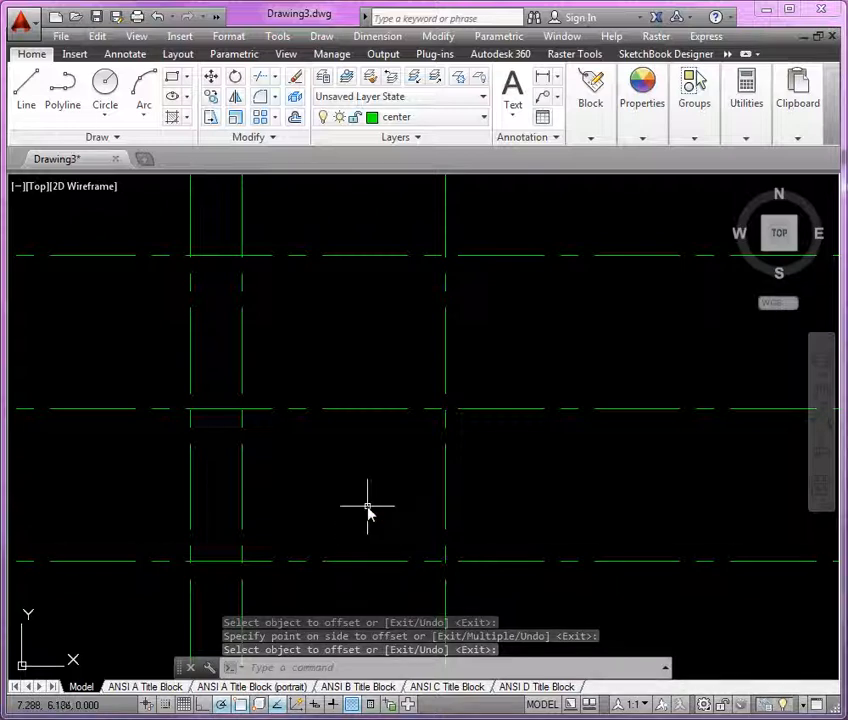
# Offset the lower and upper horizontal centerlines 0.75 inward to mark the bottom and top edges of the inner rectangle
pyautogui.press('Return')
pyautogui.press('Return')
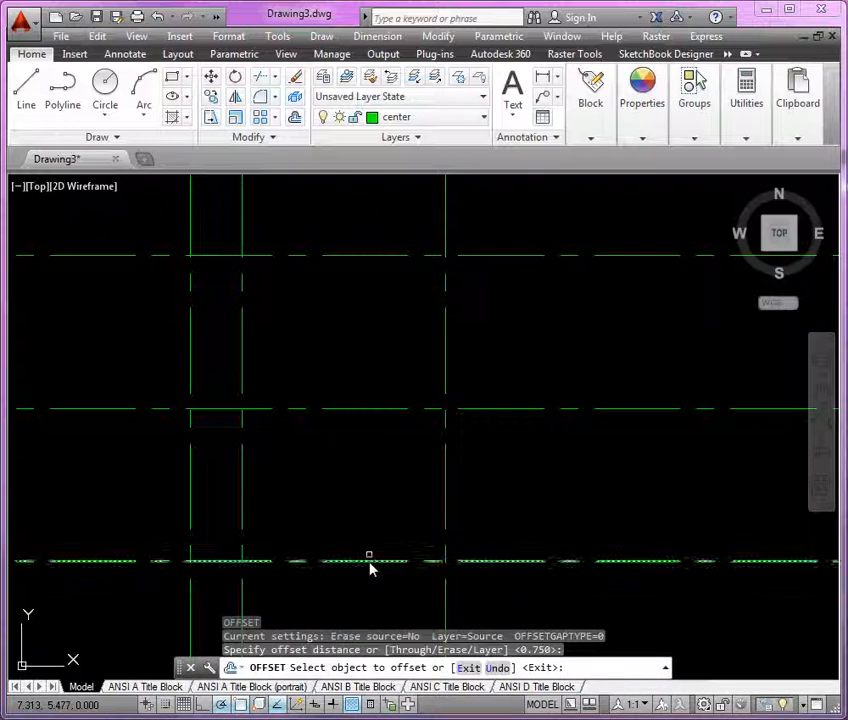
pyautogui.click(372, 562)
pyautogui.click(370, 507)
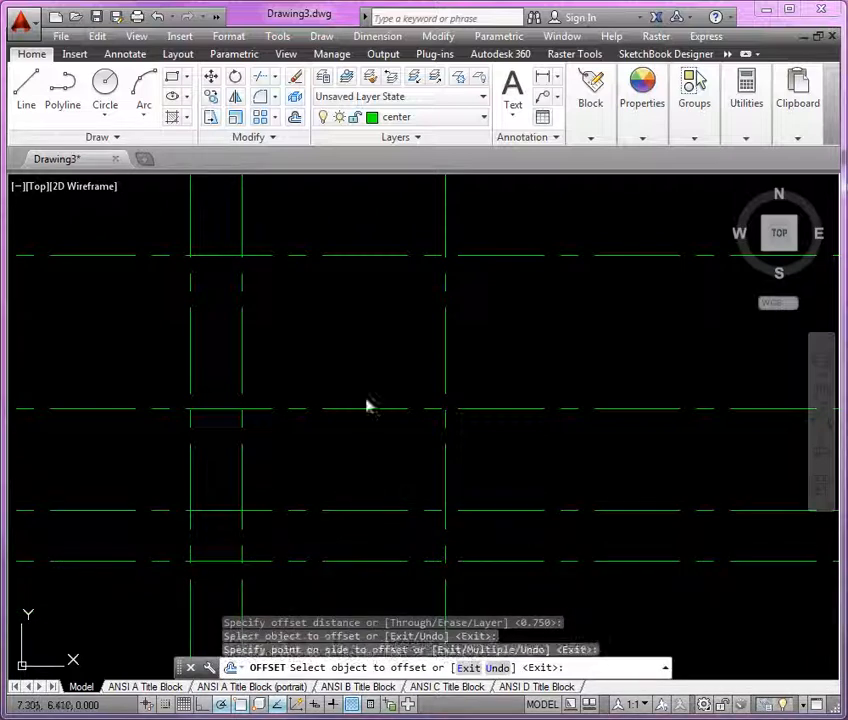
pyautogui.click(366, 259)
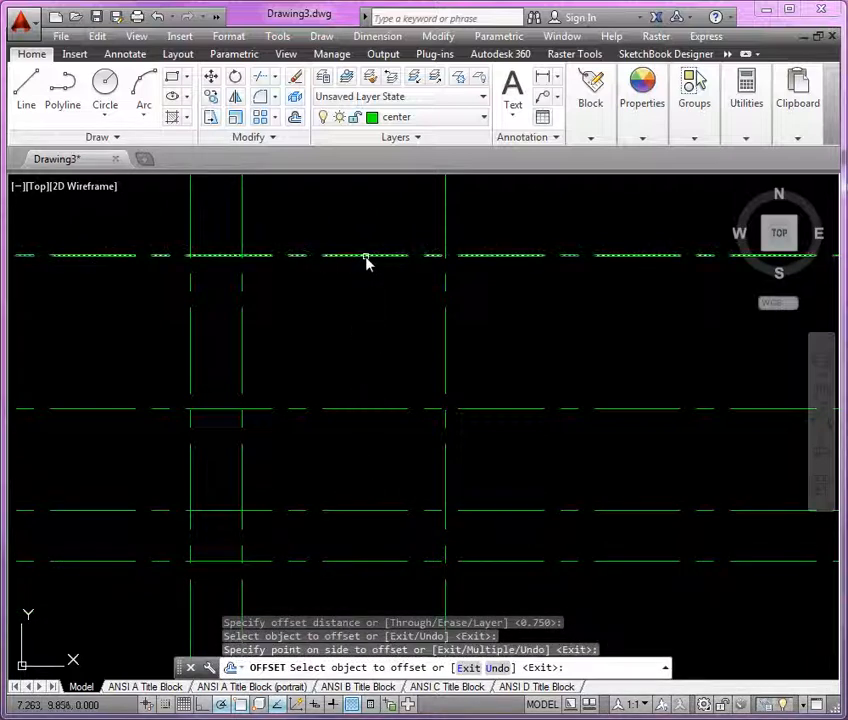
pyautogui.click(368, 338)
pyautogui.press('Return')
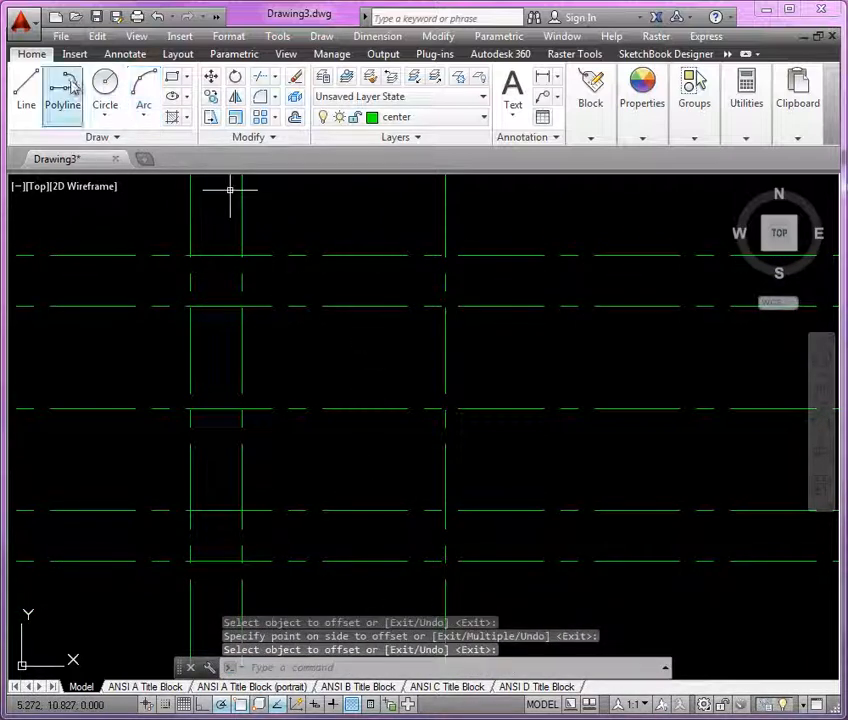
# Draw the top, left and bottom edges of the inner rectangle's left half on the OBJECT layer, starting and ending at the main vertical centerline
pyautogui.click(30, 88)
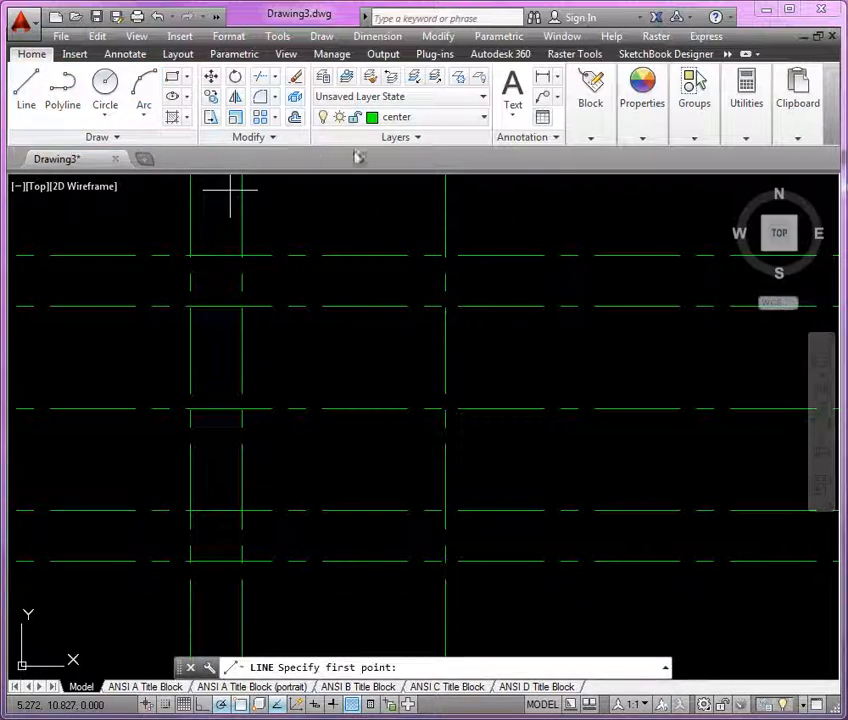
pyautogui.click(443, 120)
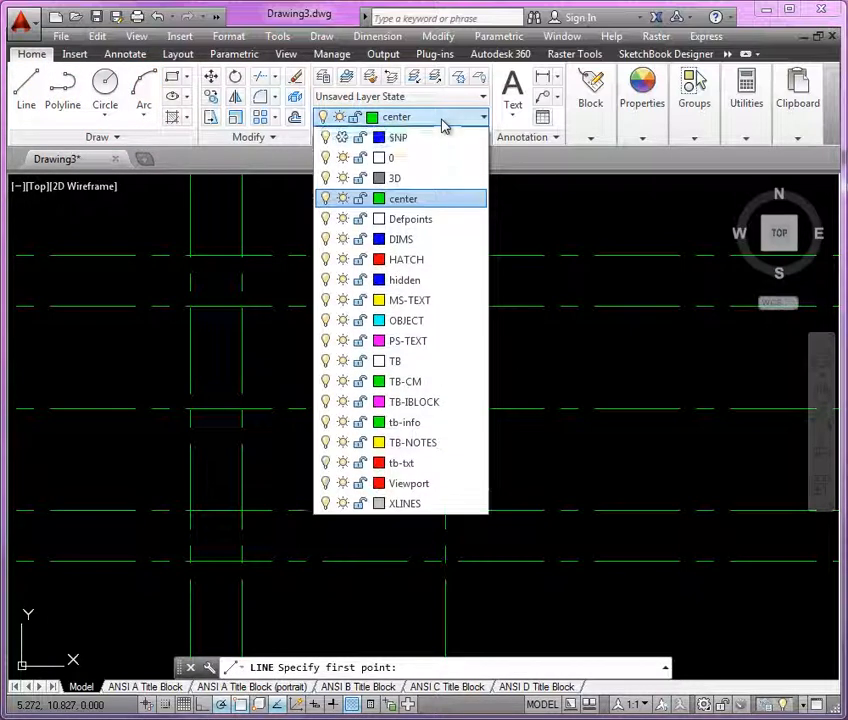
pyautogui.click(416, 321)
pyautogui.click(446, 307)
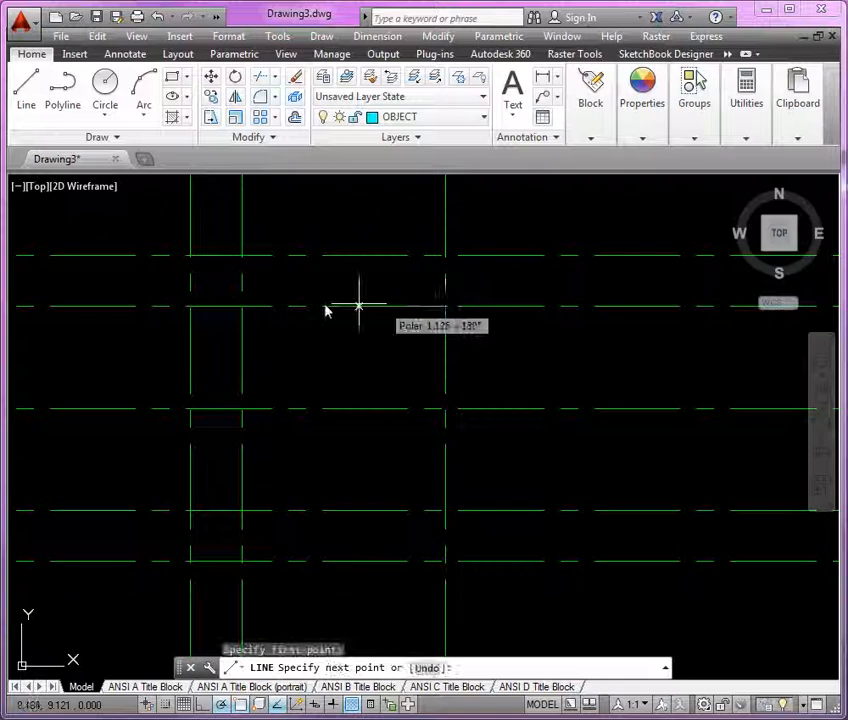
pyautogui.click(242, 306)
pyautogui.click(242, 510)
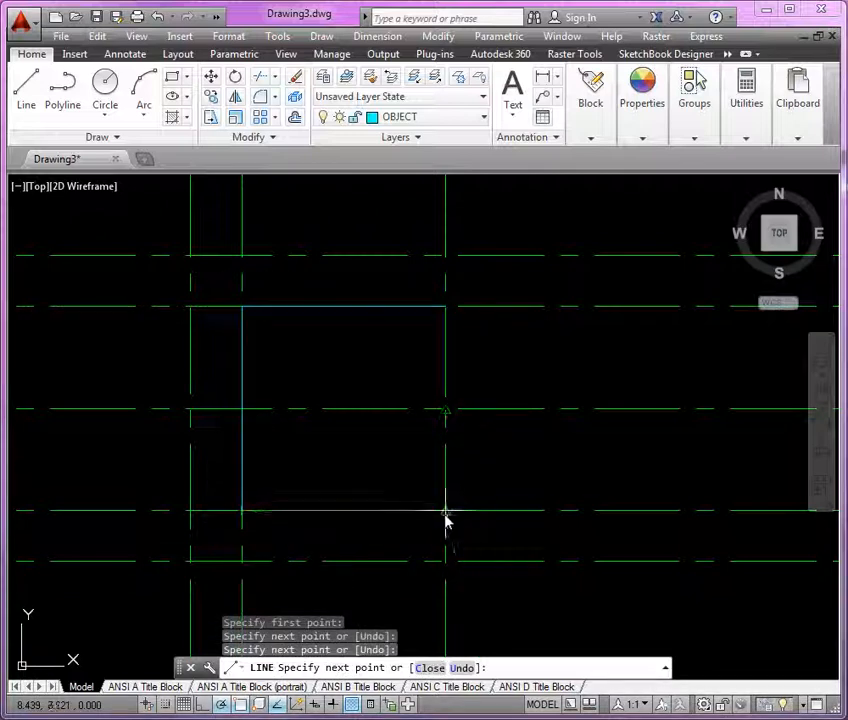
pyautogui.click(445, 512)
pyautogui.press('Return')
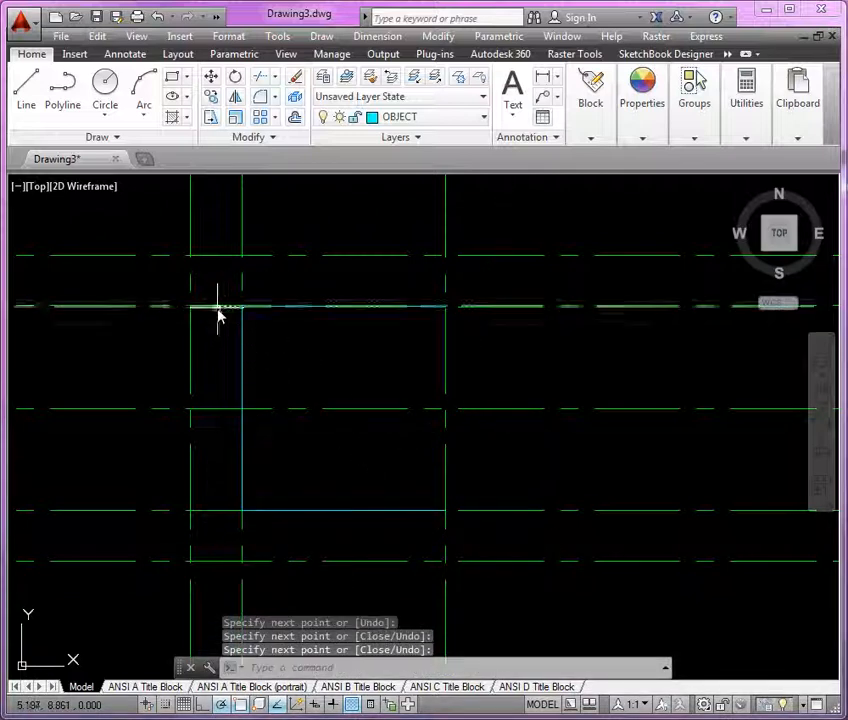
# Delete the three construction centerlines that marked the top, bottom and left edges of the inner rectangle
pyautogui.click(630, 307)
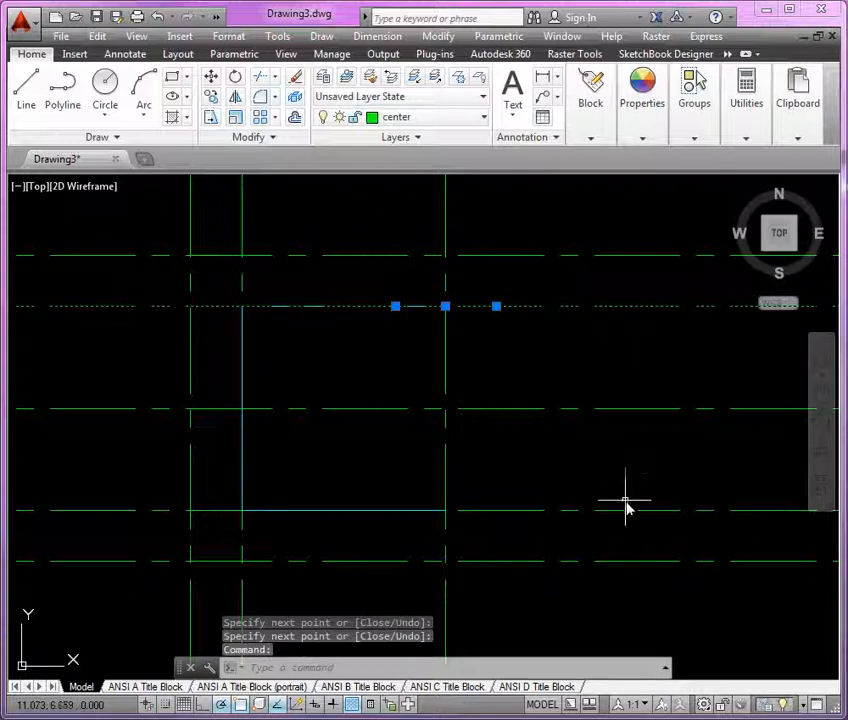
pyautogui.click(630, 510)
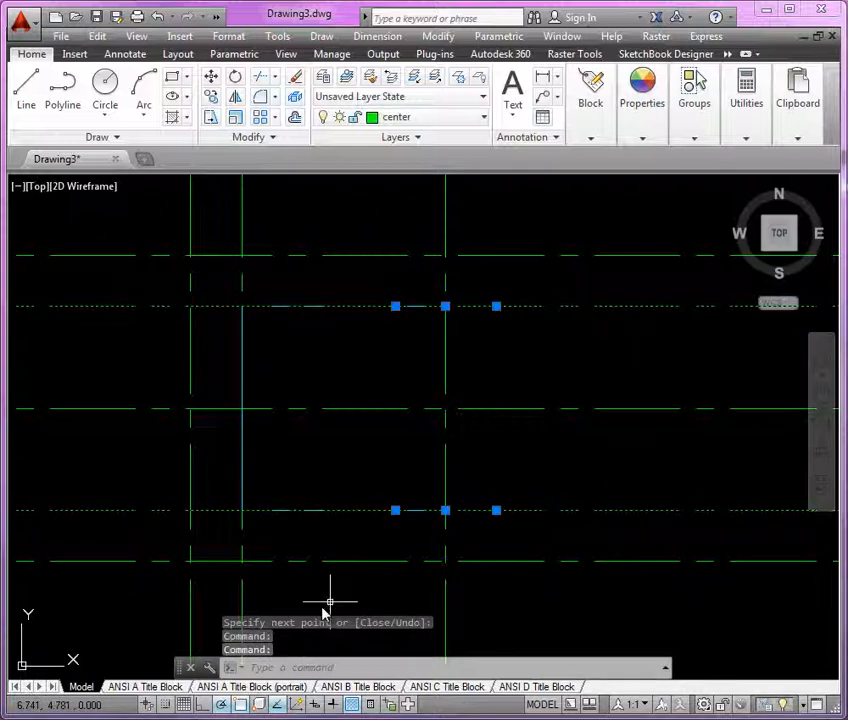
pyautogui.click(242, 604)
pyautogui.press('Delete')
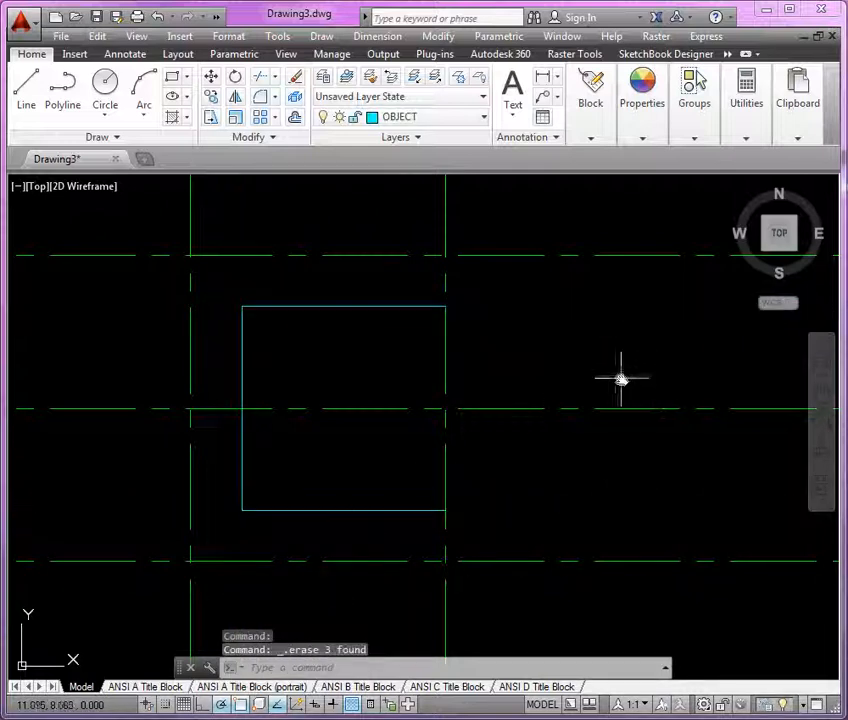
# Offset the leftmost vertical centerline 2.58 to the right to locate the second column of holes
pyautogui.moveTo(621, 379); pyautogui.dragTo(642, 358, button='middle')
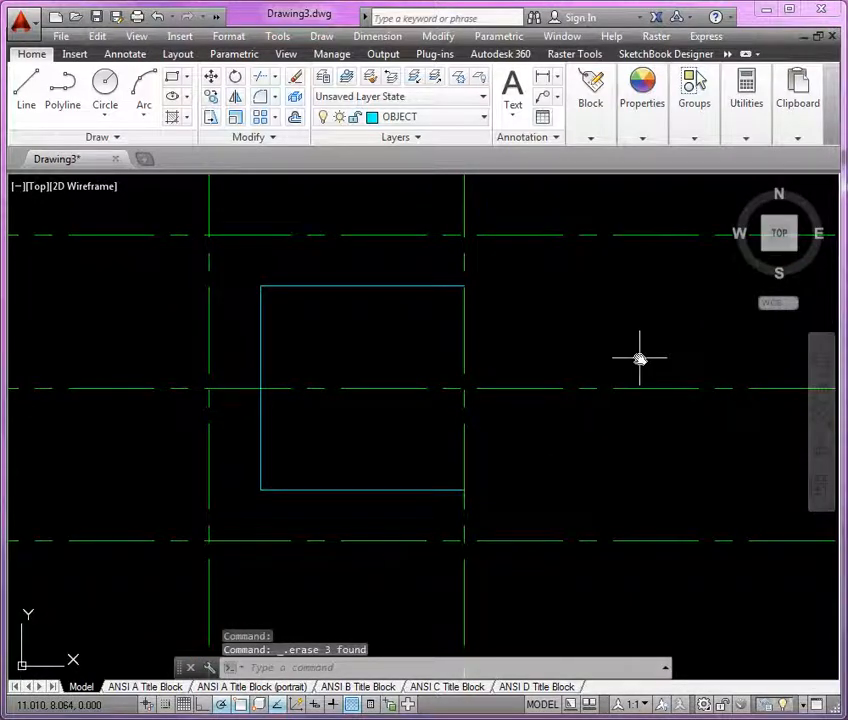
pyautogui.moveTo(585, 337); pyautogui.dragTo(587, 358, button='middle')
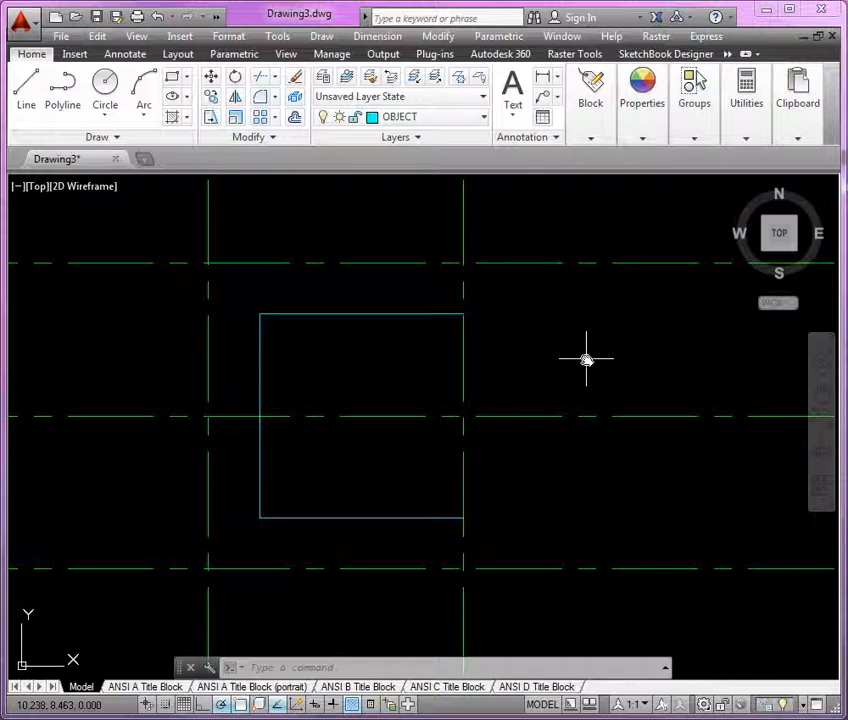
pyautogui.moveTo(586, 358); pyautogui.dragTo(600, 344, button='middle')
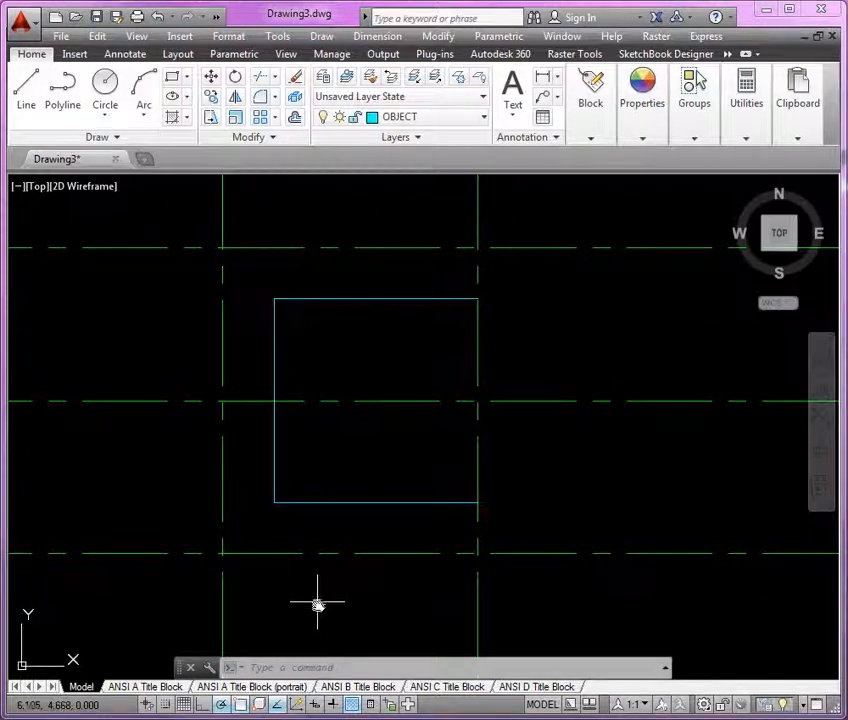
pyautogui.moveTo(316, 606); pyautogui.dragTo(343, 594, button='middle')
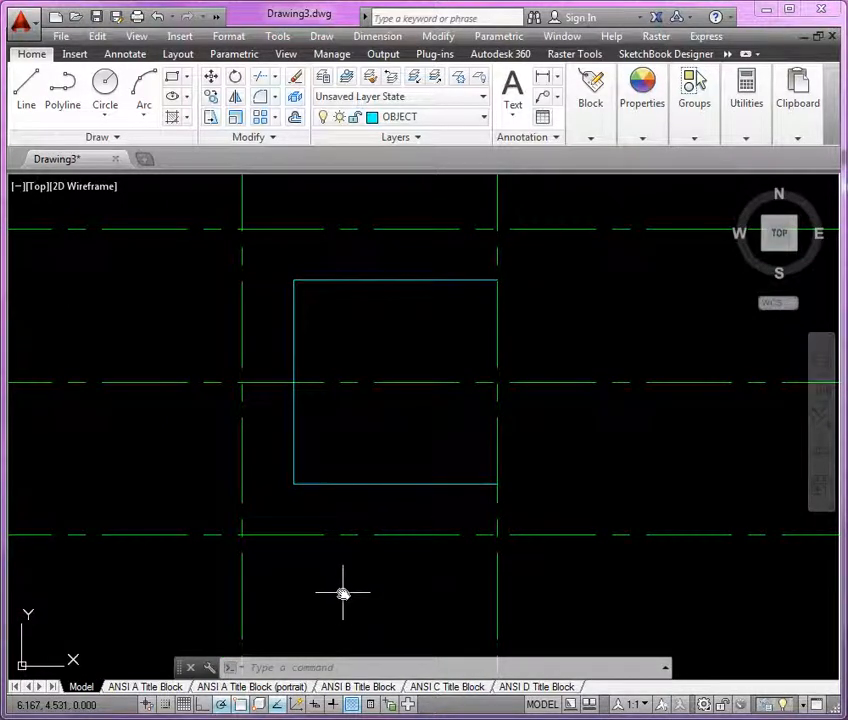
pyautogui.write('o')
pyautogui.press('Return')
pyautogui.write('2')
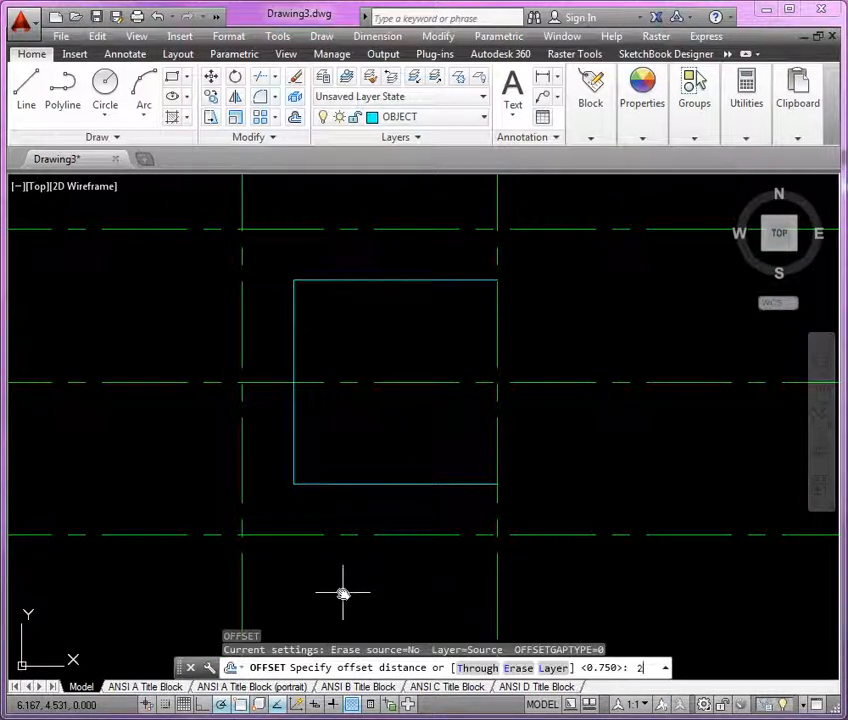
pyautogui.write('.58')
pyautogui.press('Return')
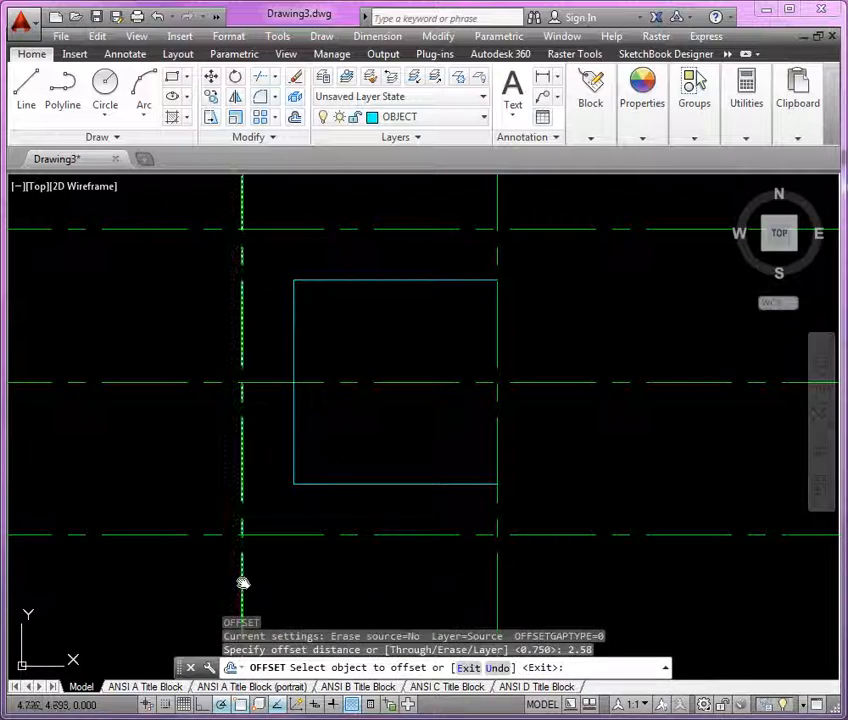
pyautogui.click(242, 583)
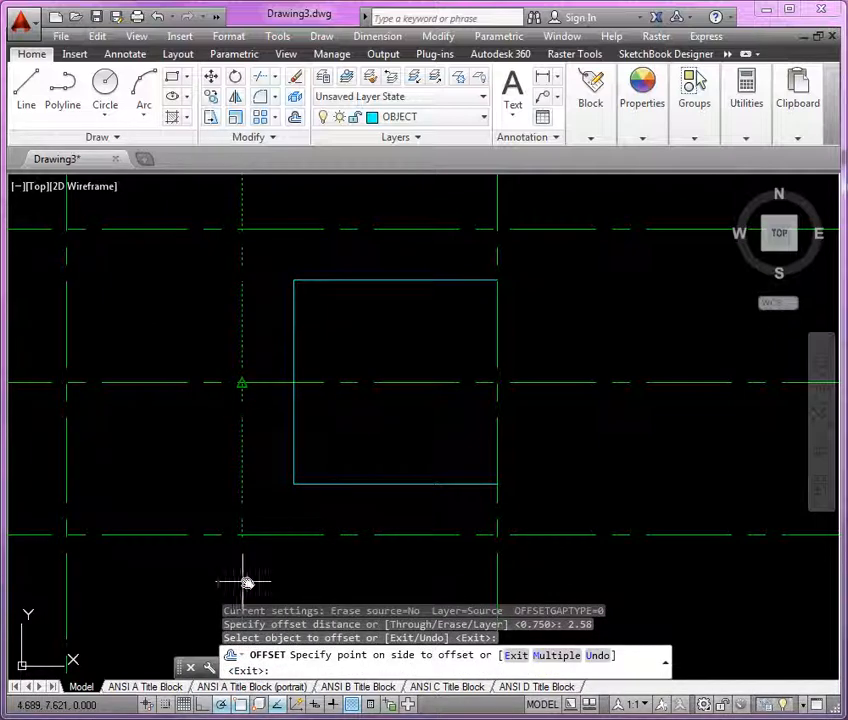
pyautogui.click(387, 583)
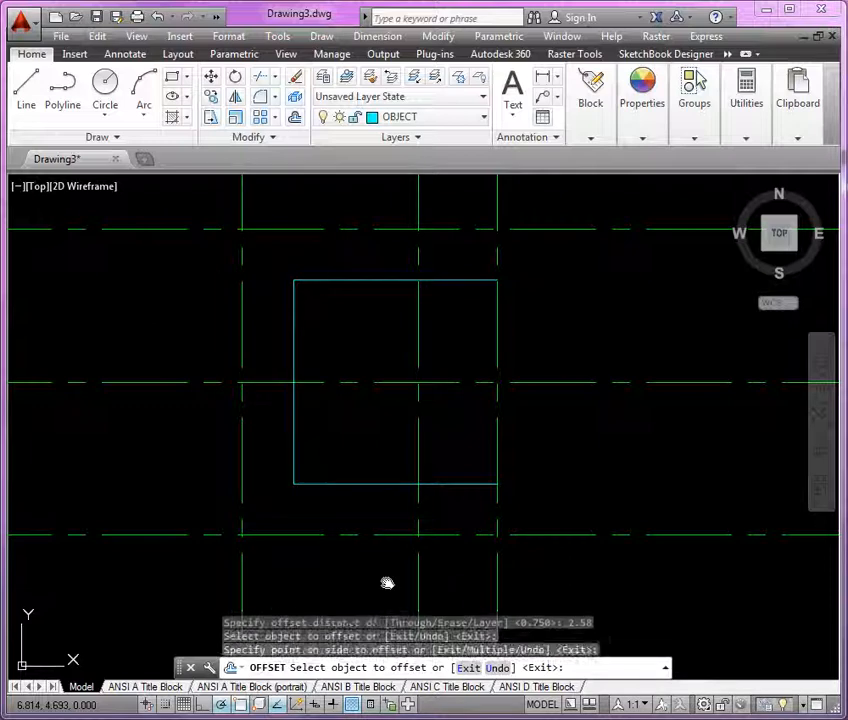
pyautogui.press('Return')
# Draw a circle of radius 0.3 where the second column's centerline crosses the lower horizontal centerline
pyautogui.moveTo(337, 579); pyautogui.dragTo(333, 581, button='middle')
pyautogui.scroll(-2, 331, 566)
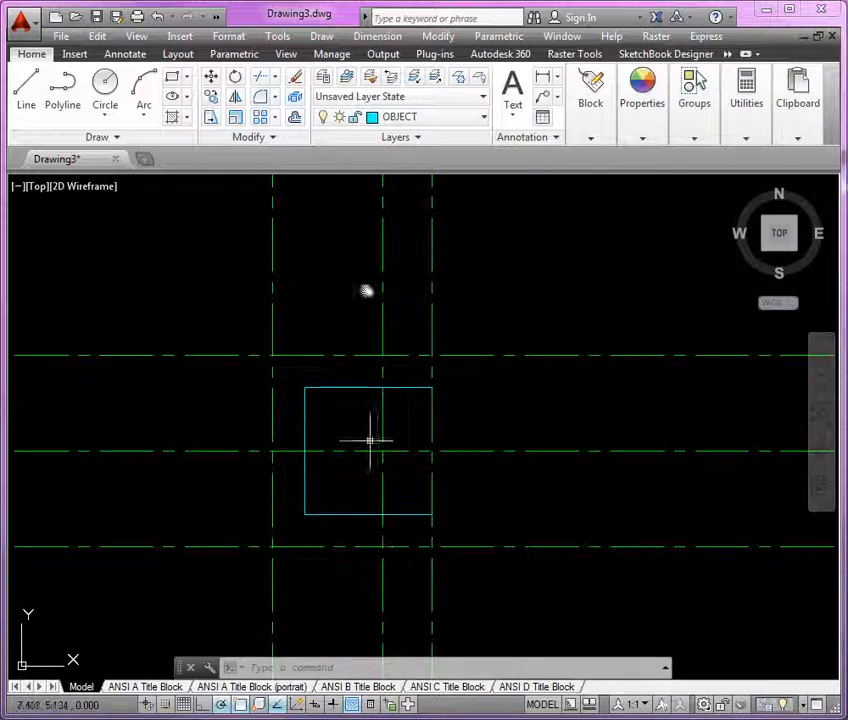
pyautogui.click(108, 88)
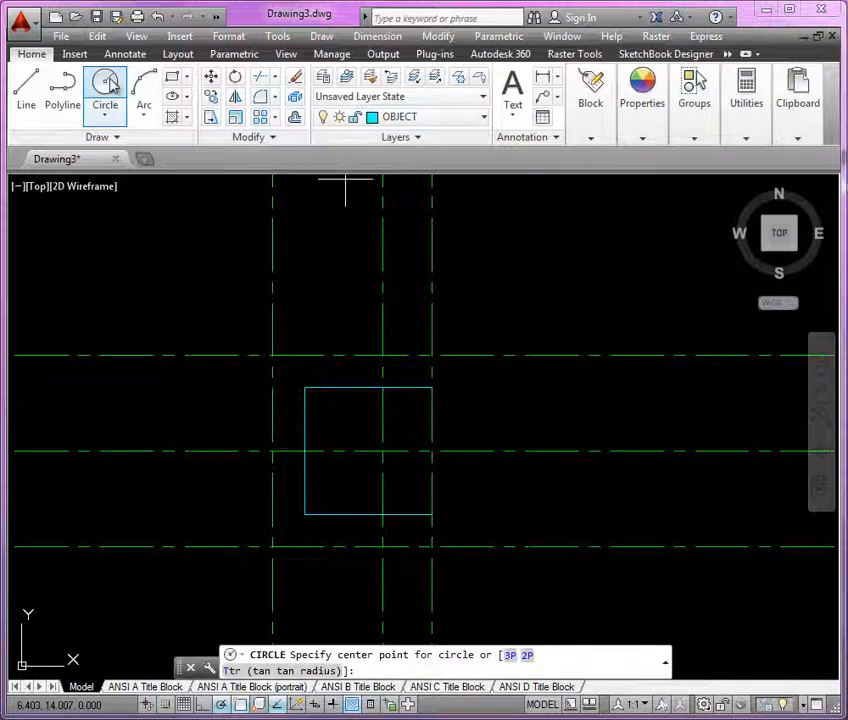
pyautogui.click(381, 548)
pyautogui.write('.3')
pyautogui.press('Return')
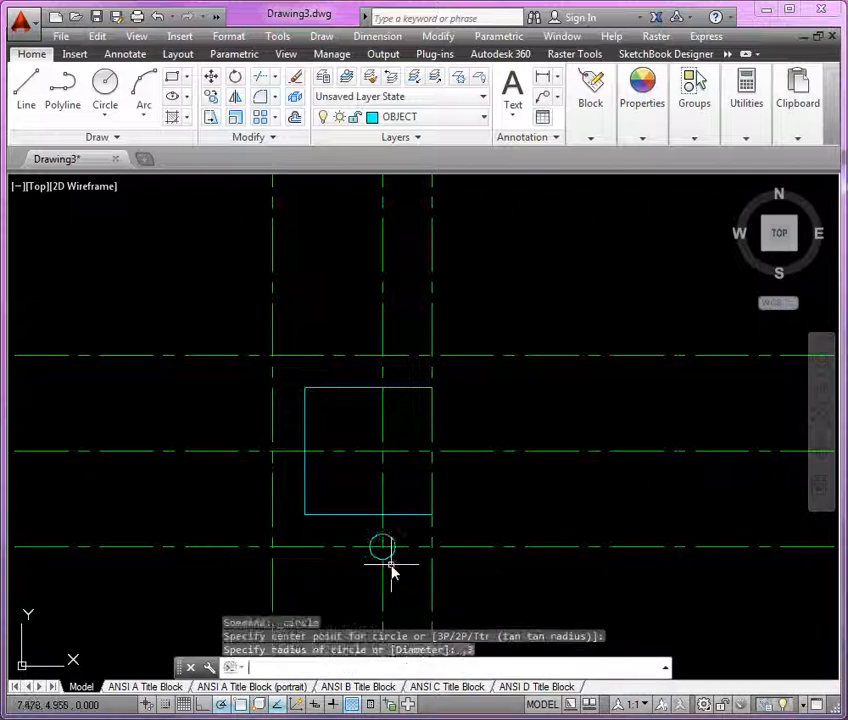
# Draw a concentric circle of radius 0.75 around the lower hole of the second column
pyautogui.press('Return')
pyautogui.scroll(3, 385, 552)
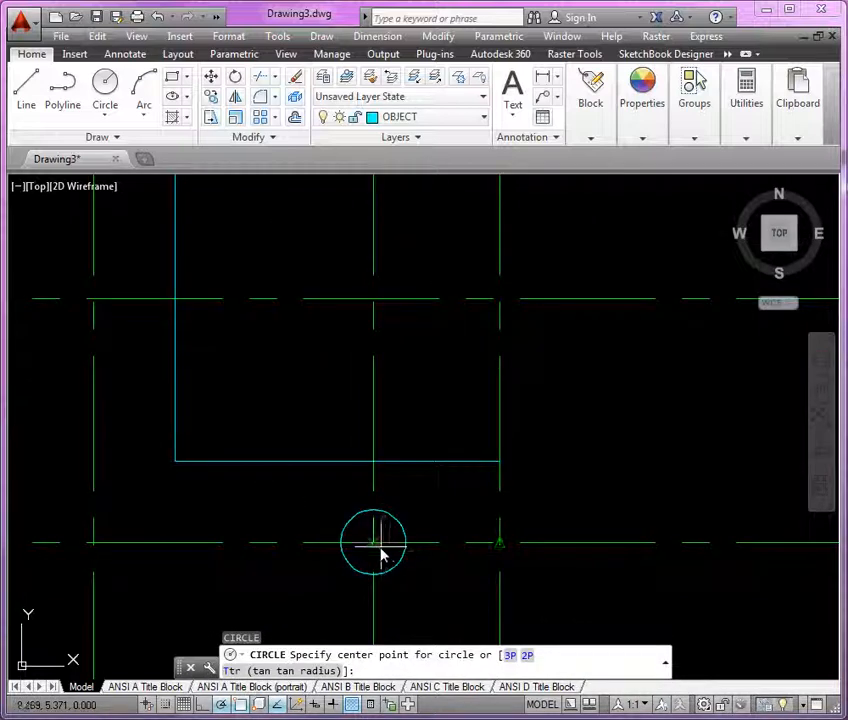
pyautogui.click(376, 550)
pyautogui.write('.')
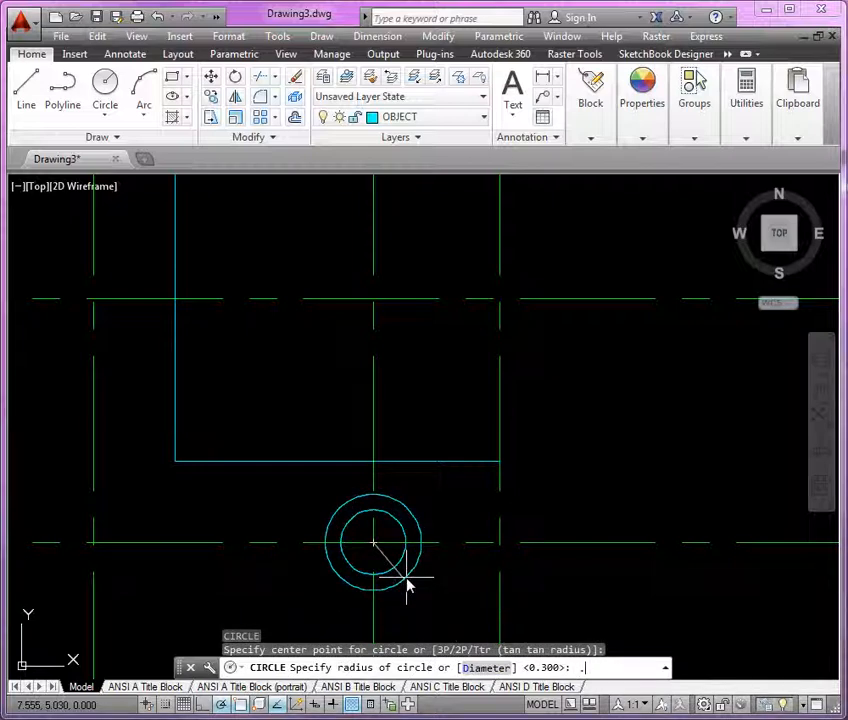
pyautogui.write('75')
pyautogui.press('Return')
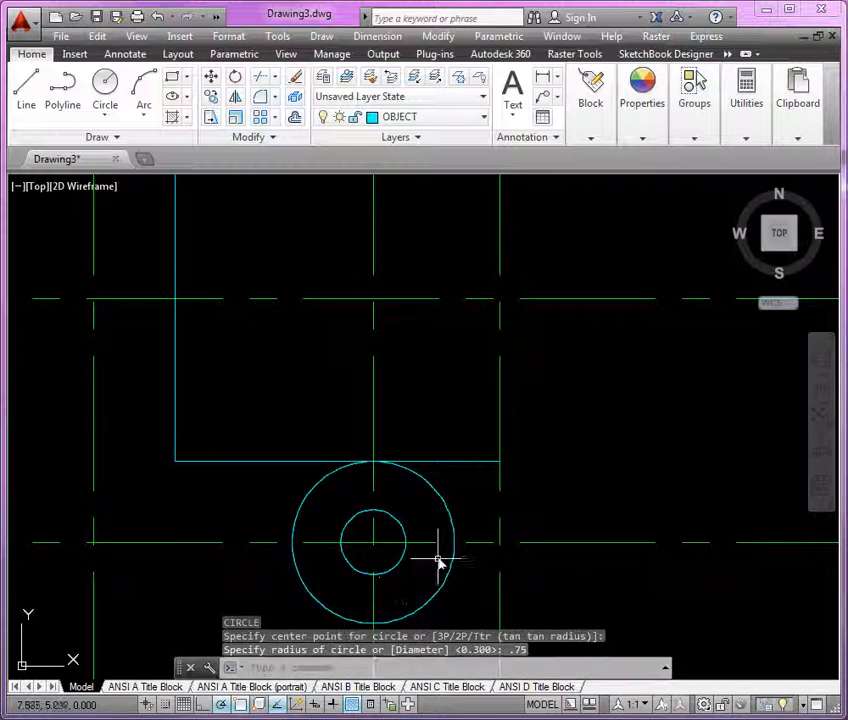
# Copy both concentric circles from their center to the three left-column centerline intersections and the upper intersection of the second column
pyautogui.scroll(-2, 440, 557)
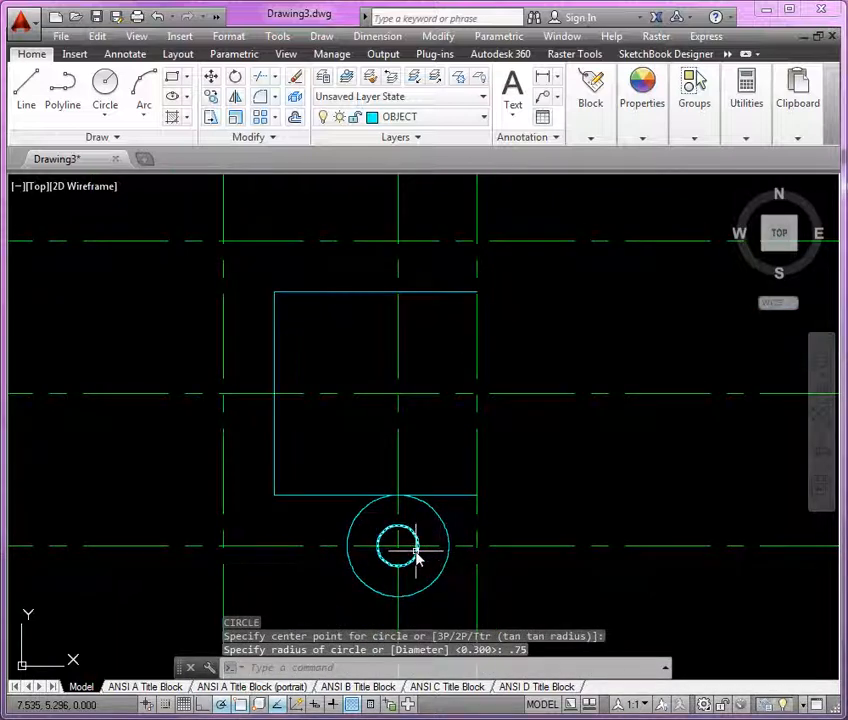
pyautogui.scroll(2, 417, 558)
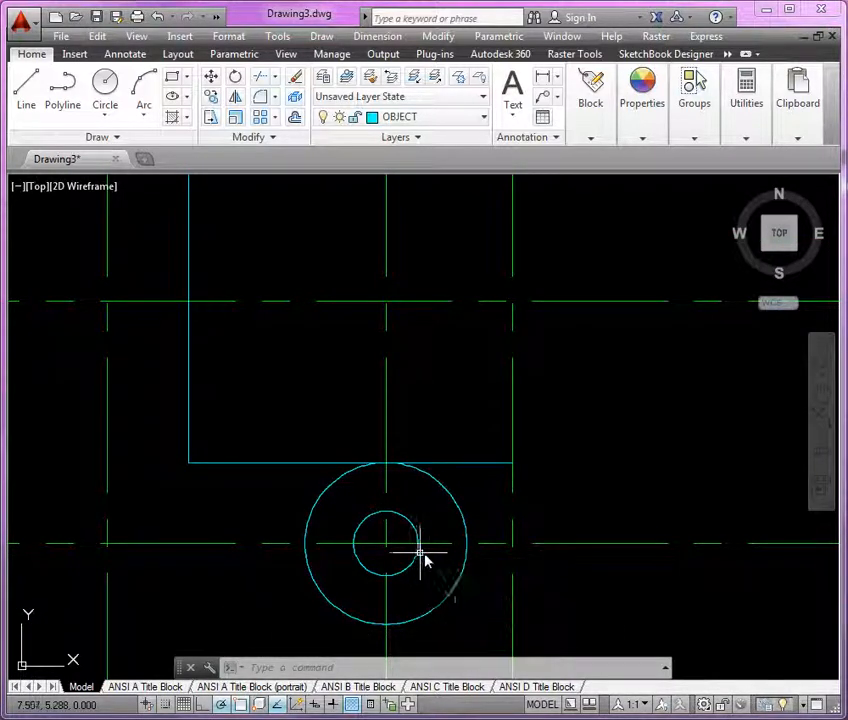
pyautogui.click(476, 587)
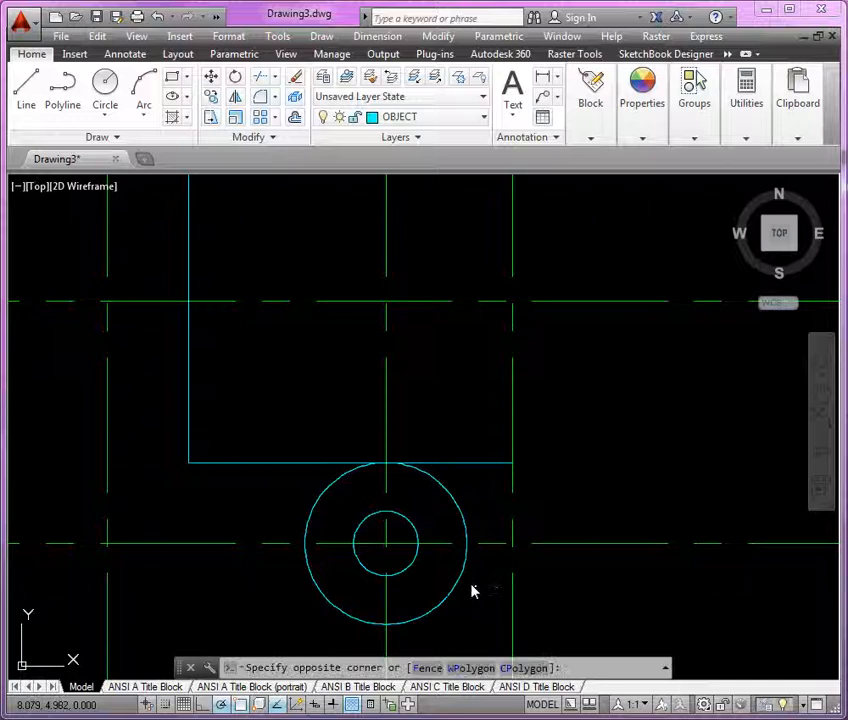
pyautogui.click(398, 565)
pyautogui.scroll(-4, 462, 594)
pyautogui.rightClick(381, 605)
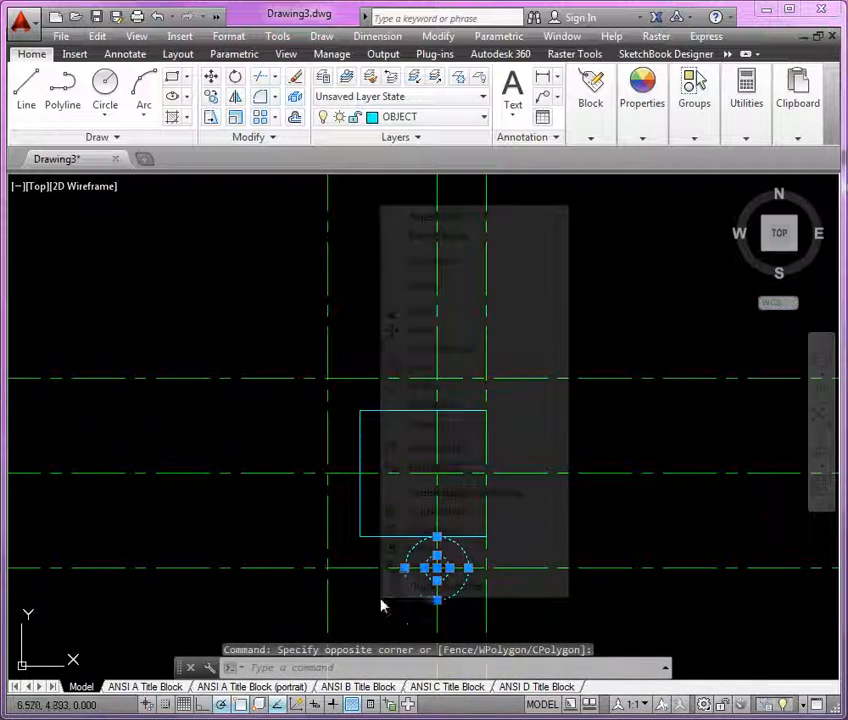
pyautogui.click(445, 348)
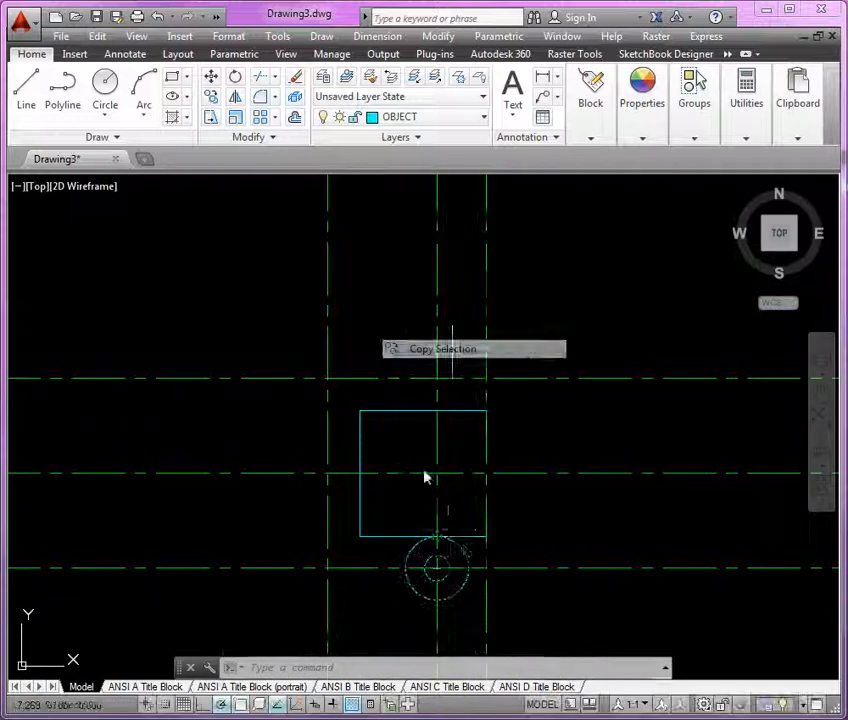
pyautogui.scroll(4, 440, 572)
pyautogui.click(429, 569)
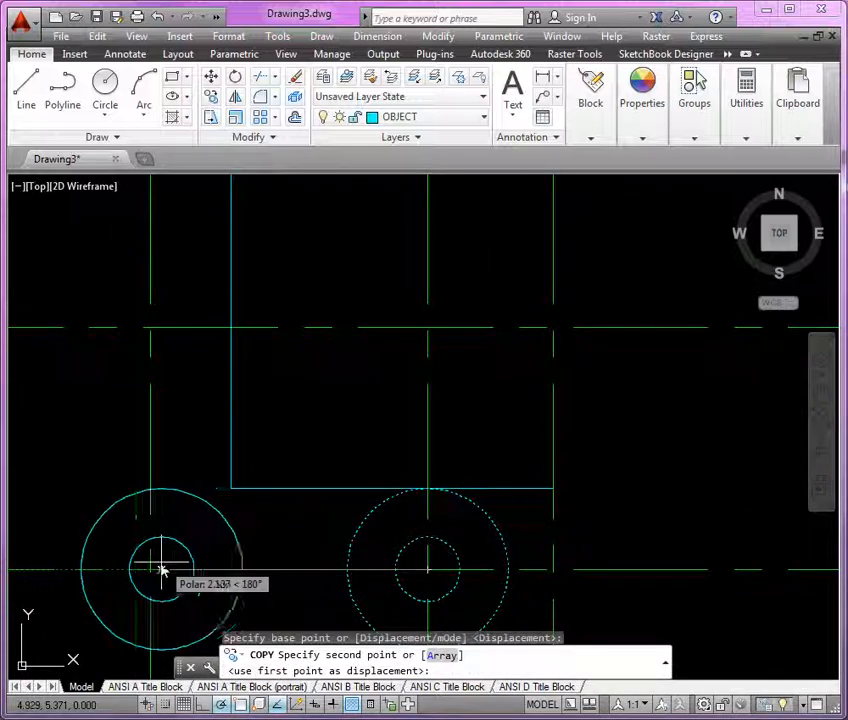
pyautogui.click(151, 569)
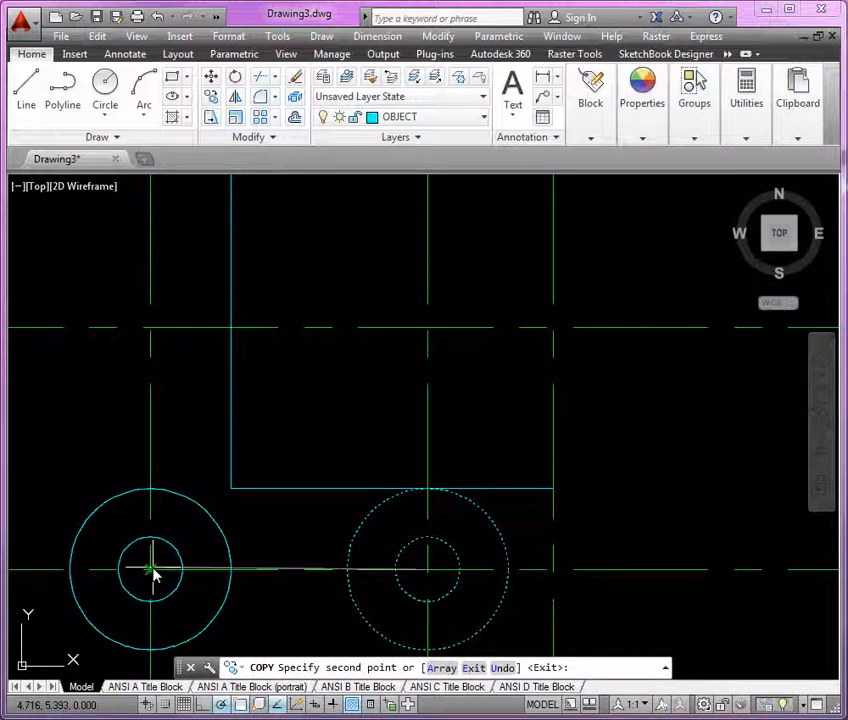
pyautogui.click(151, 329)
pyautogui.scroll(-3, 227, 485)
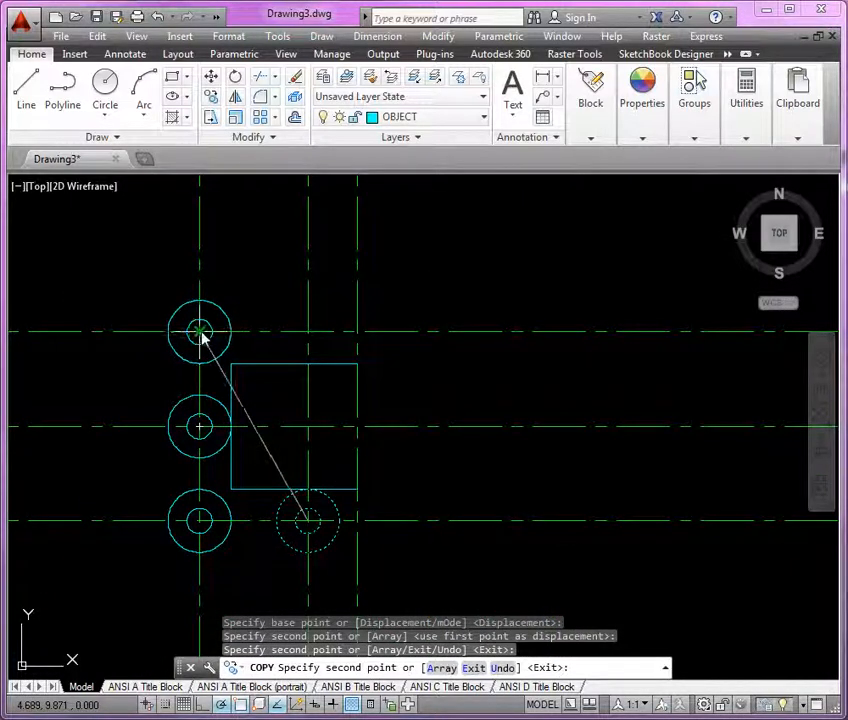
pyautogui.click(200, 333)
pyautogui.click(308, 337)
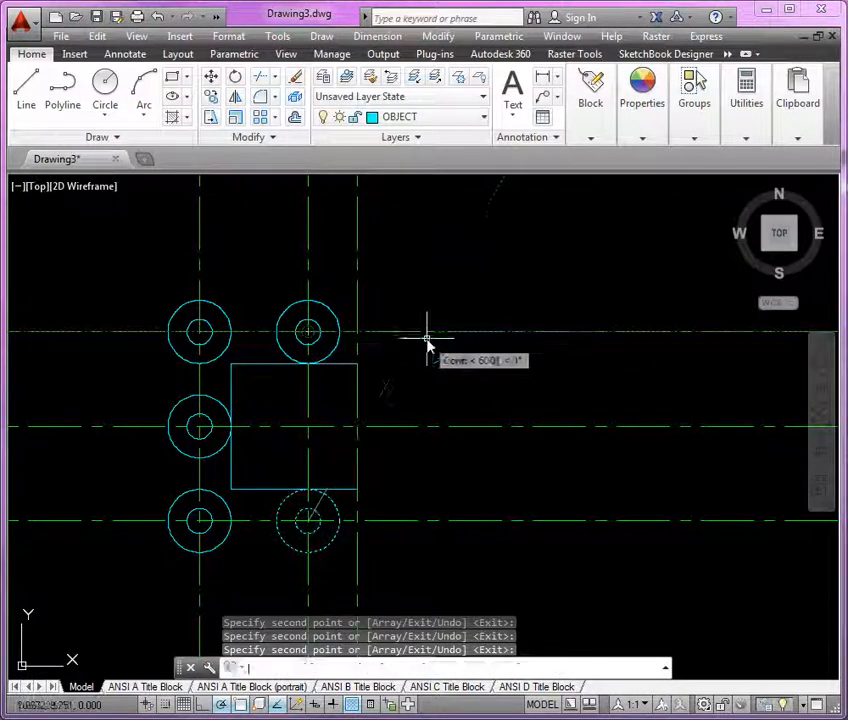
pyautogui.press('Return')
# Check the plate's edge offsets and fillet radii on the Problem 2-2 page in Adobe Acrobat Pro, then return to AutoCAD
pyautogui.moveTo(460, 392); pyautogui.dragTo(551, 390, button='middle')
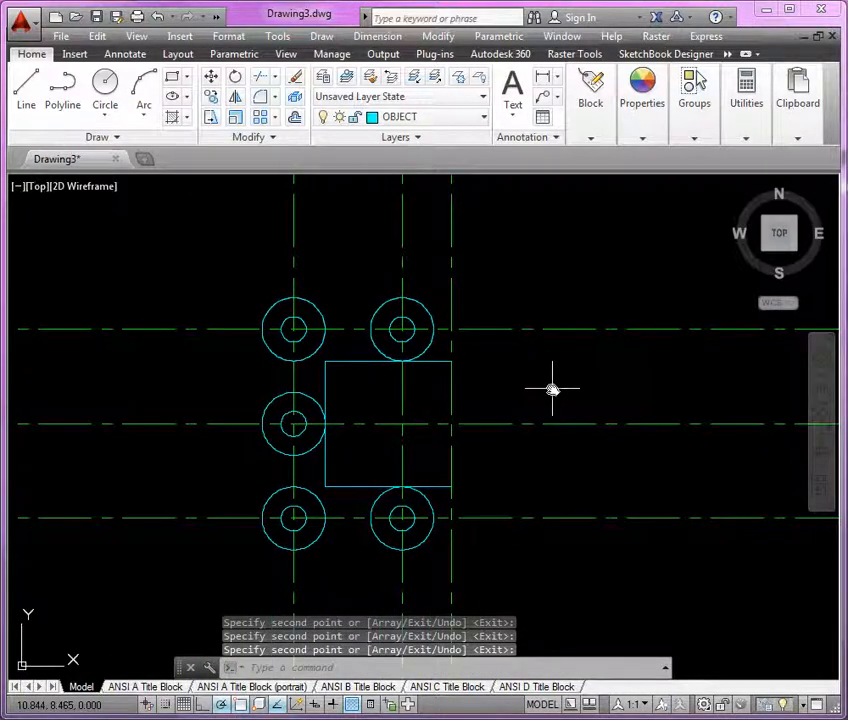
pyautogui.scroll(2, 515, 420)
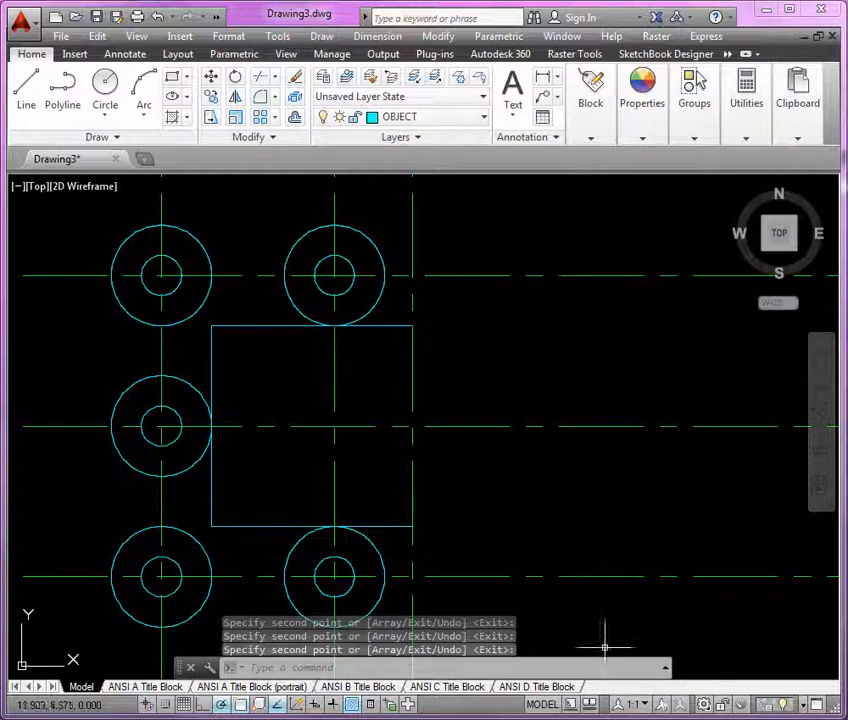
pyautogui.moveTo(0, 88)
pyautogui.mouseDown()
pyautogui.moveTo(350, 88)
pyautogui.moveTo(390, 78)
pyautogui.mouseUp()
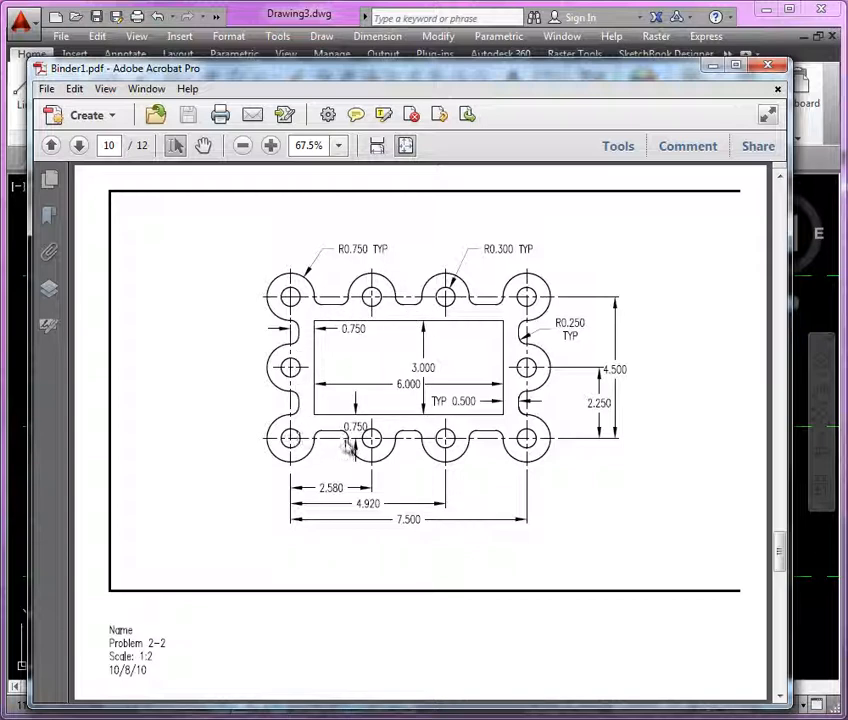
pyautogui.moveTo(660, 72); pyautogui.dragTo(0, 72)
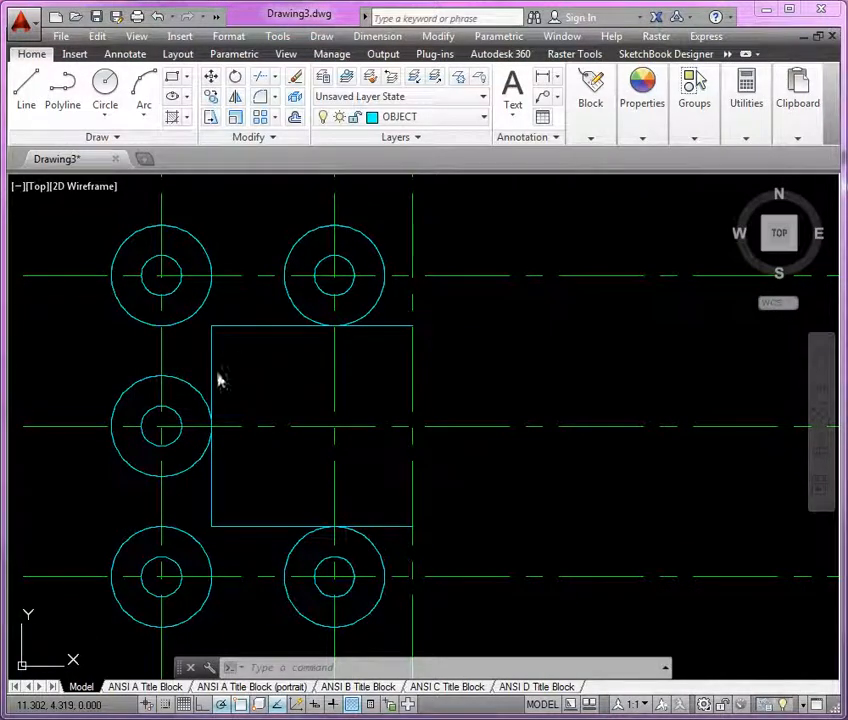
# Offset the upper, left and lower edges of the rectangular opening outward by 0.50
pyautogui.click(260, 442)
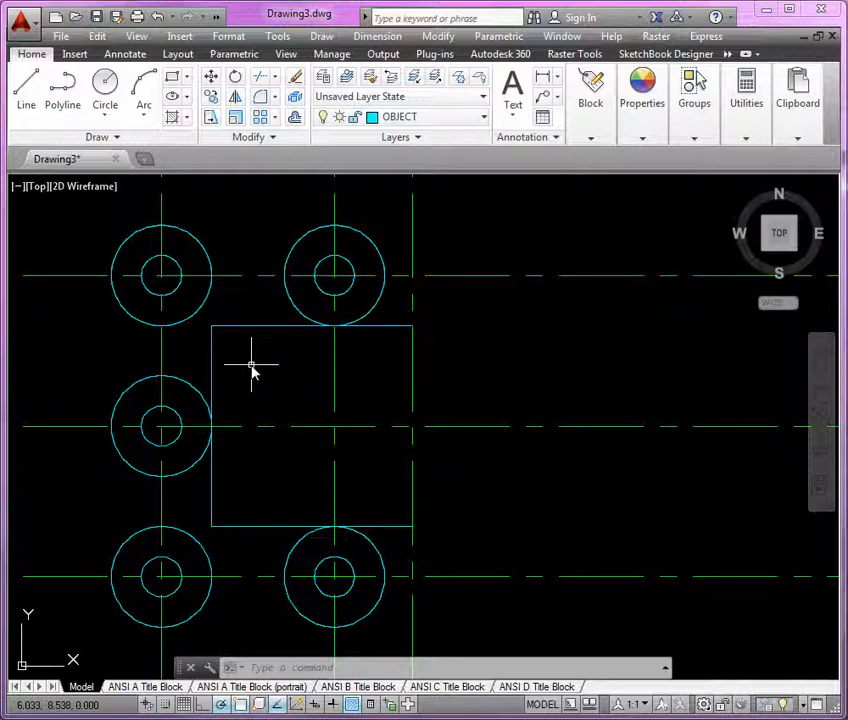
pyautogui.write('o')
pyautogui.press('Return')
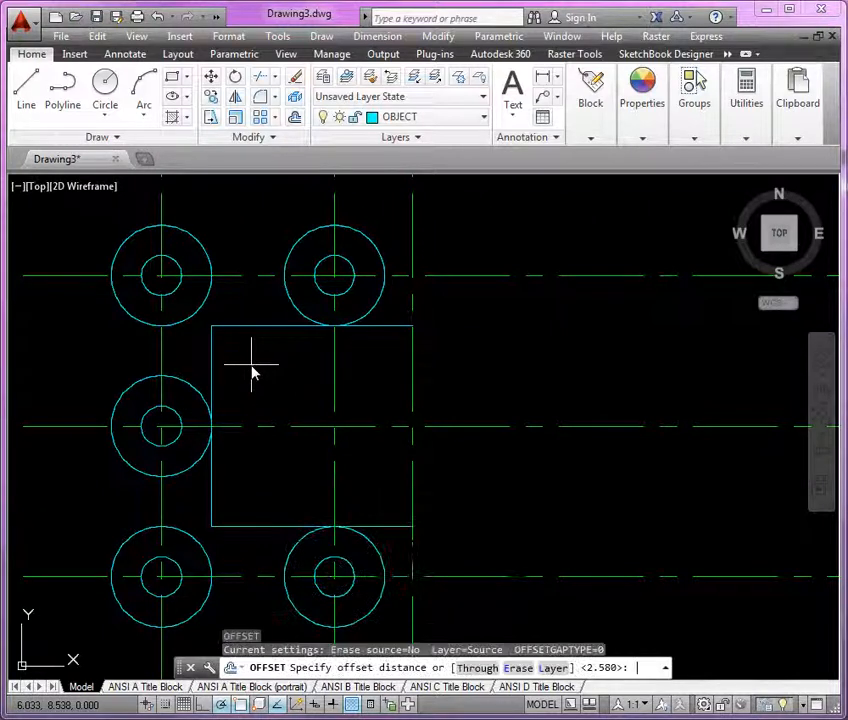
pyautogui.write('.50')
pyautogui.press('Return')
pyautogui.click(255, 327)
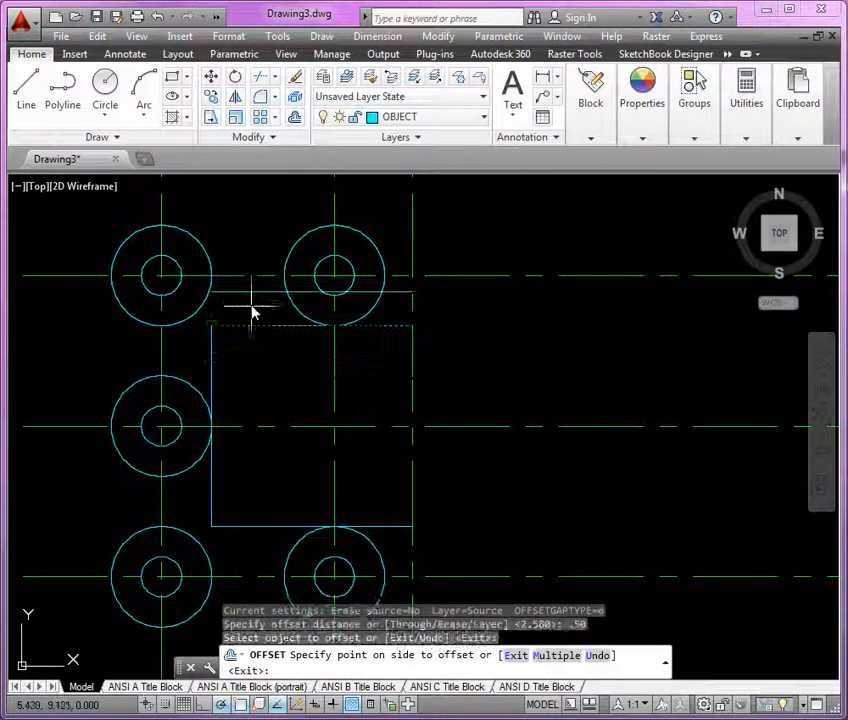
pyautogui.click(252, 309)
pyautogui.click(212, 362)
pyautogui.click(195, 363)
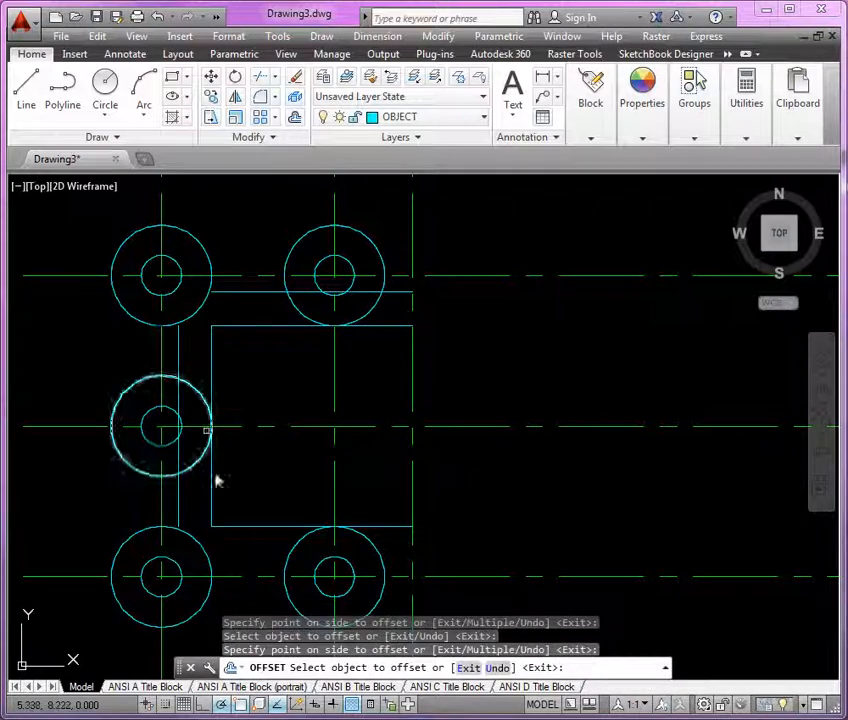
pyautogui.click(238, 528)
pyautogui.click(238, 551)
pyautogui.press('Return')
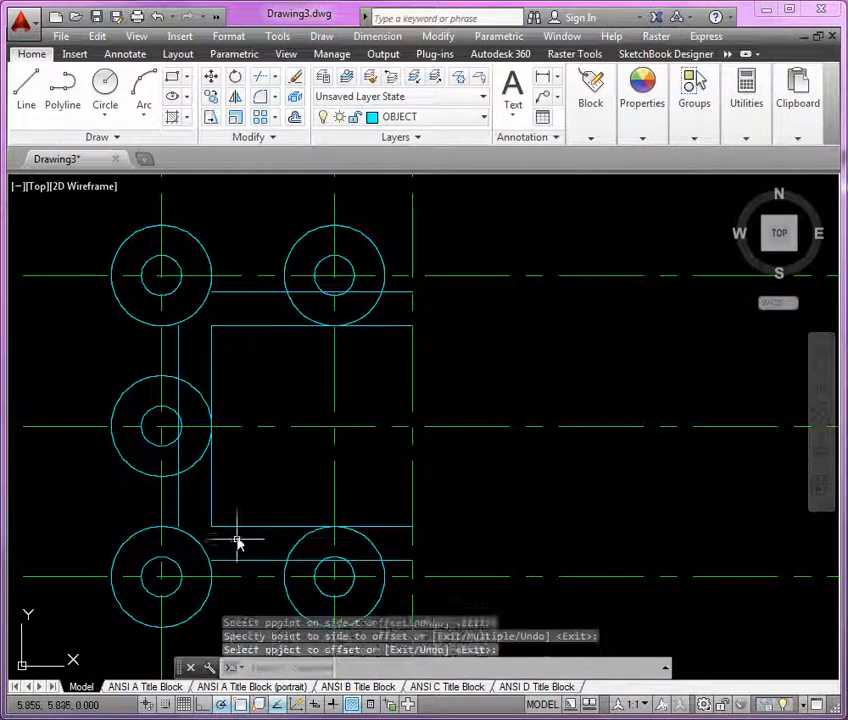
# Set the Fillet command to No trim mode with a radius of 0.25 and multiple fillets
pyautogui.moveTo(220, 553); pyautogui.dragTo(253, 521, button='middle')
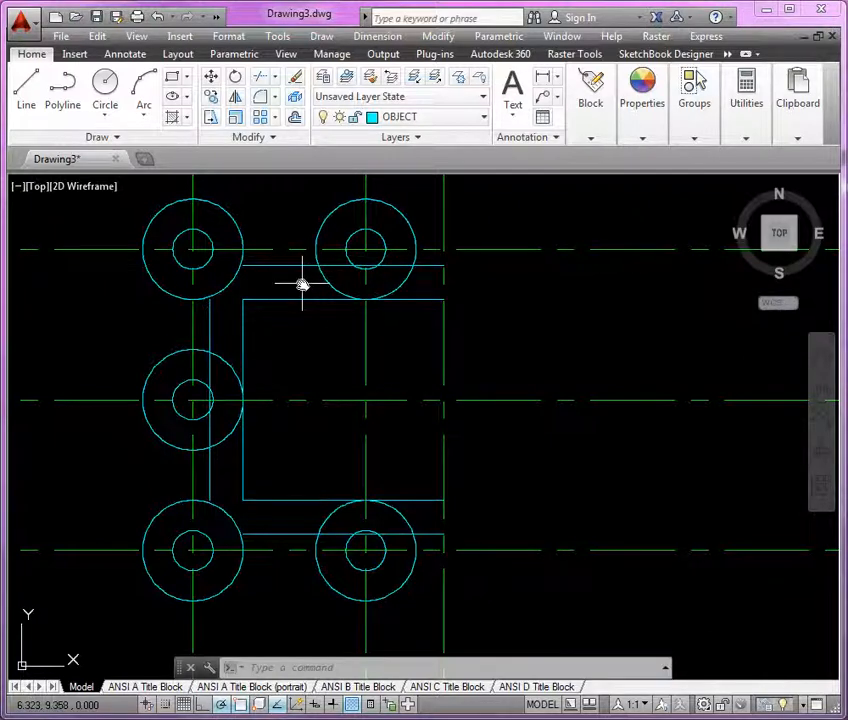
pyautogui.click(260, 96)
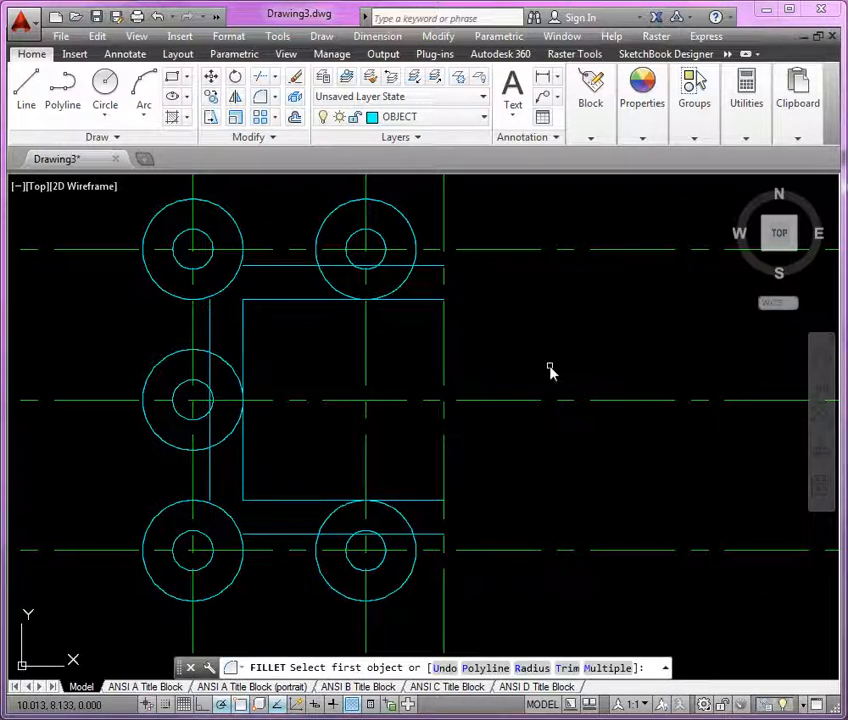
pyautogui.write('T')
pyautogui.press('Return')
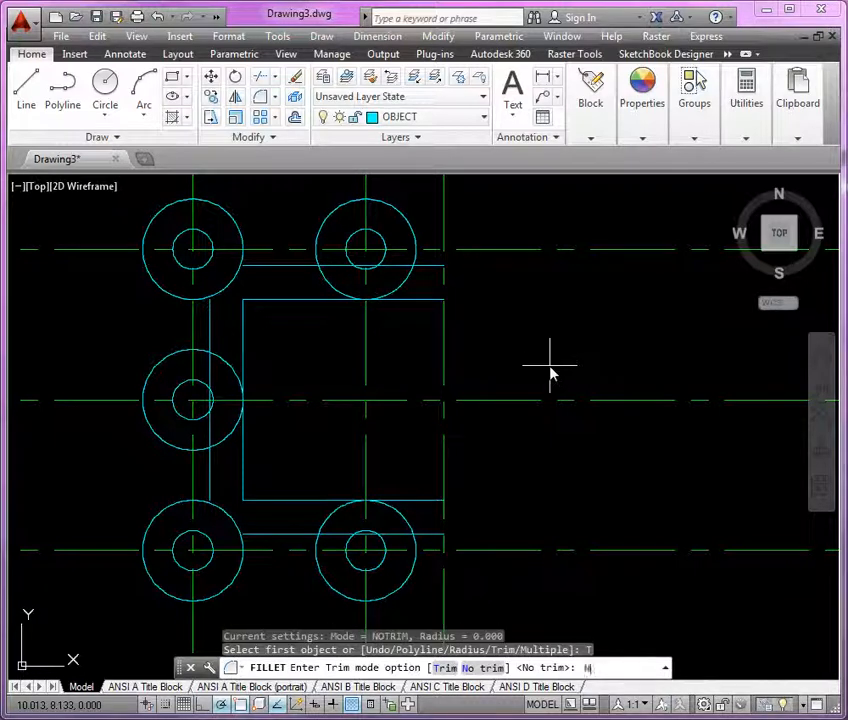
pyautogui.write('N')
pyautogui.press('Return')
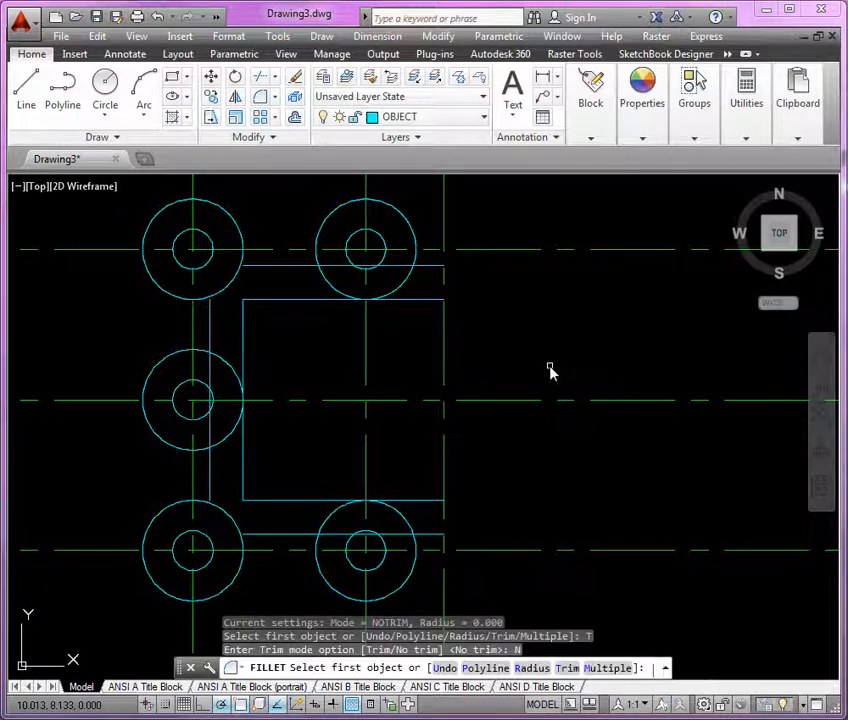
pyautogui.write('R')
pyautogui.press('Return')
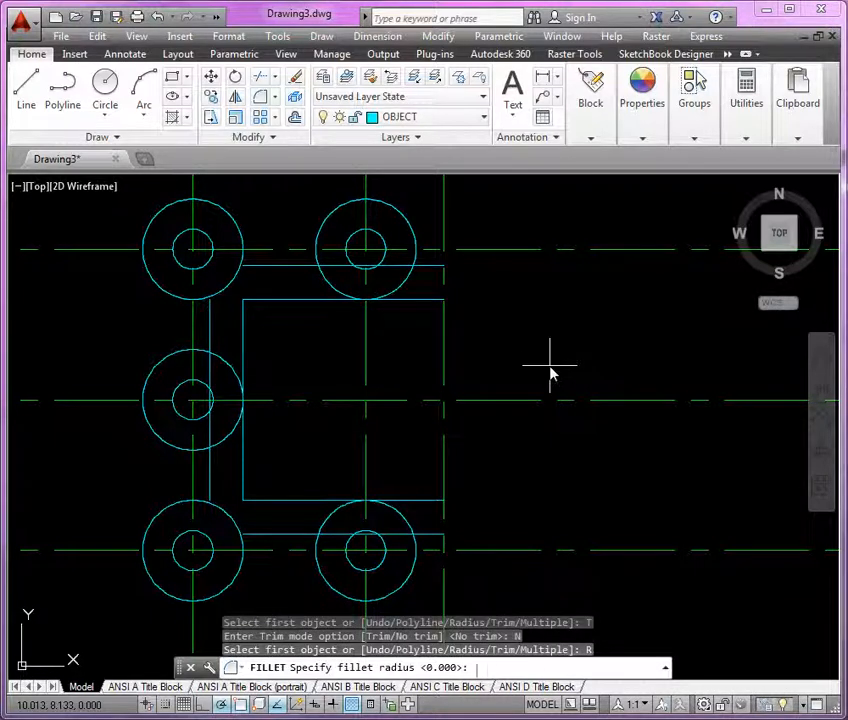
pyautogui.write('.25')
pyautogui.press('Return')
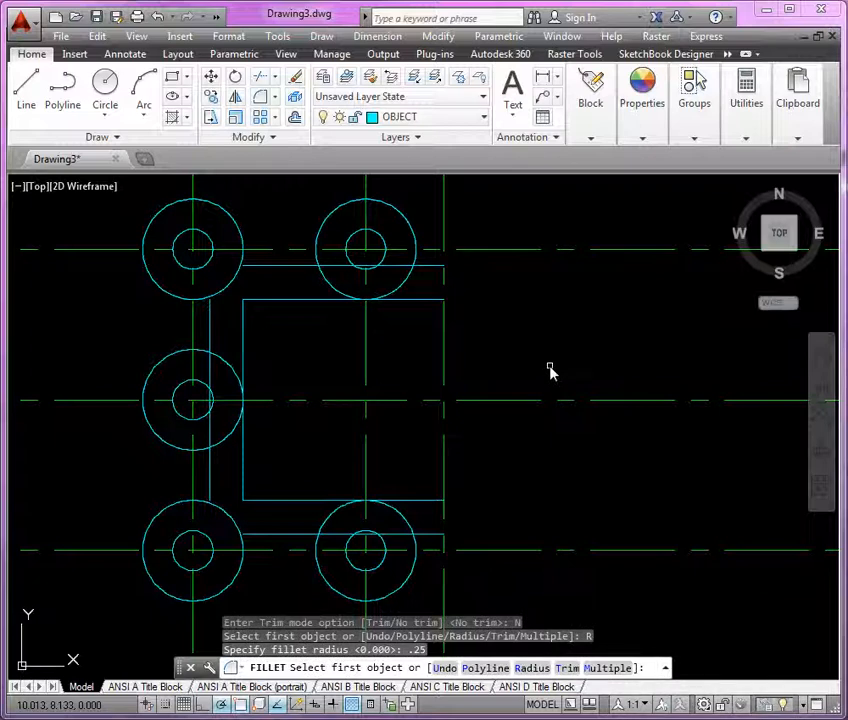
pyautogui.write('M')
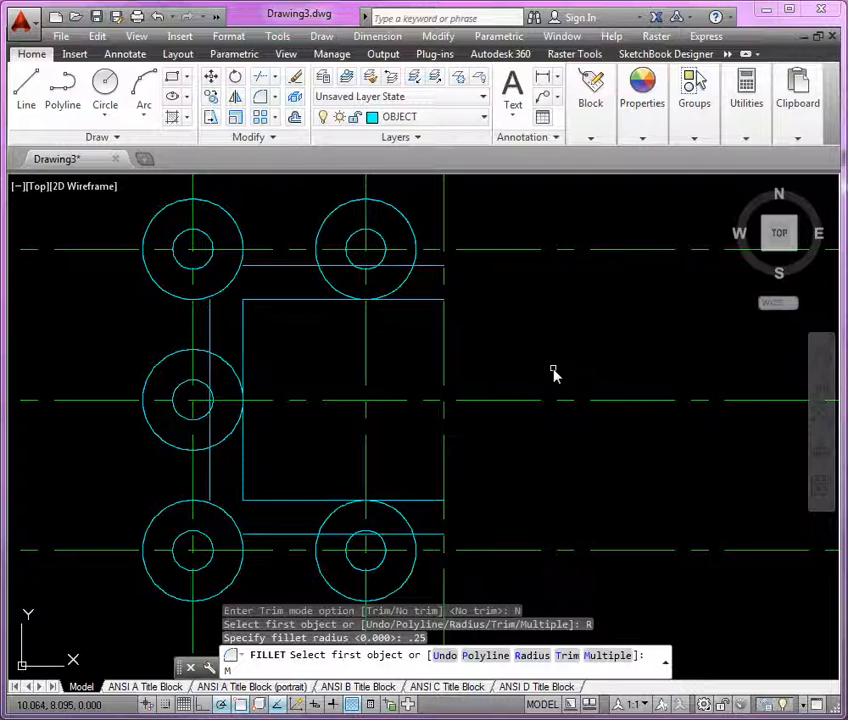
pyautogui.press('Return')
# Fillet the upper offset line to both sides of the second column's upper outer circle and to the upper-left outer circle
pyautogui.scroll(2, 420, 274)
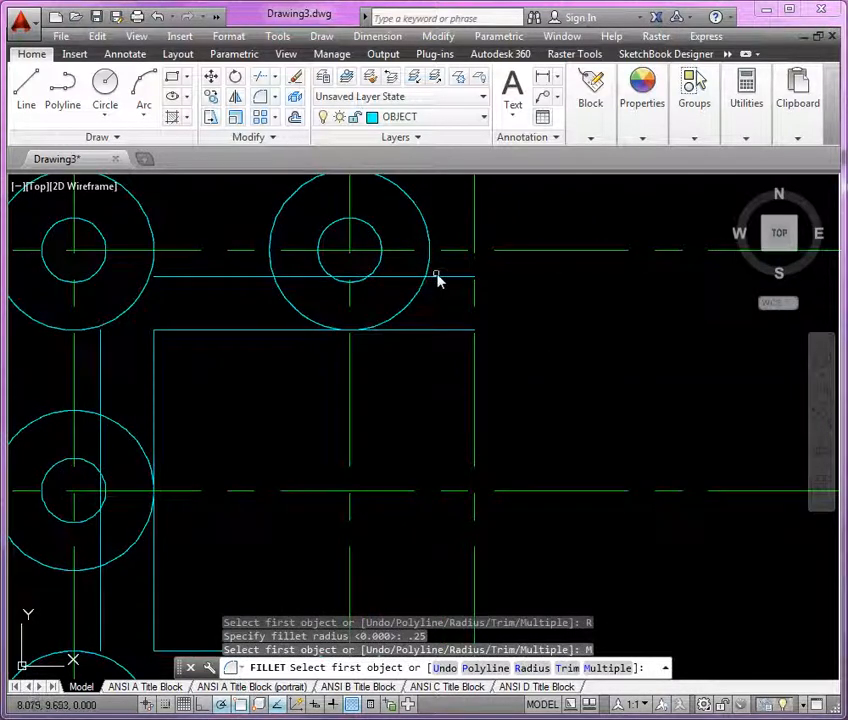
pyautogui.click(441, 278)
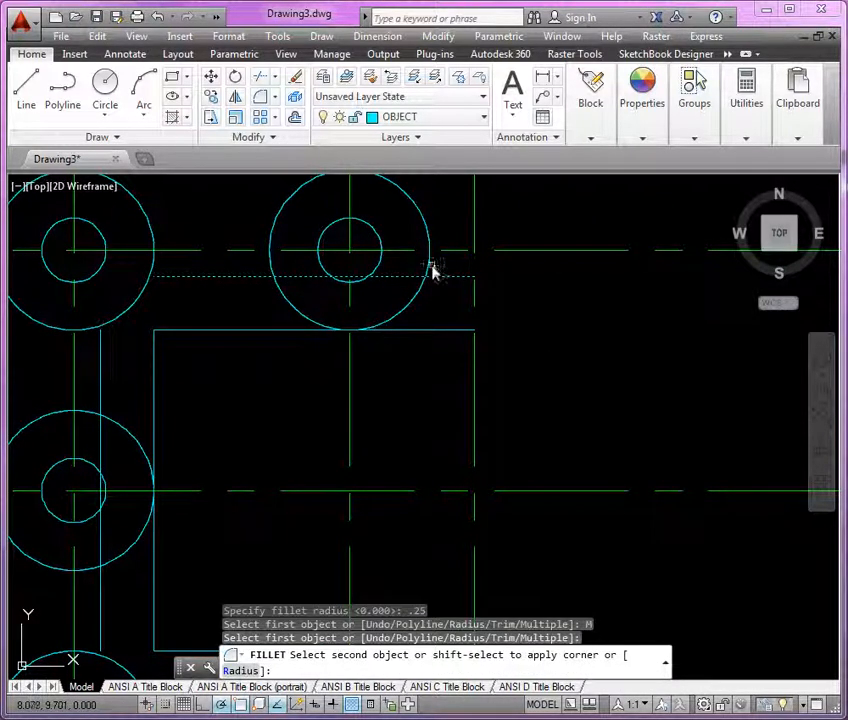
pyautogui.click(432, 266)
pyautogui.click(271, 261)
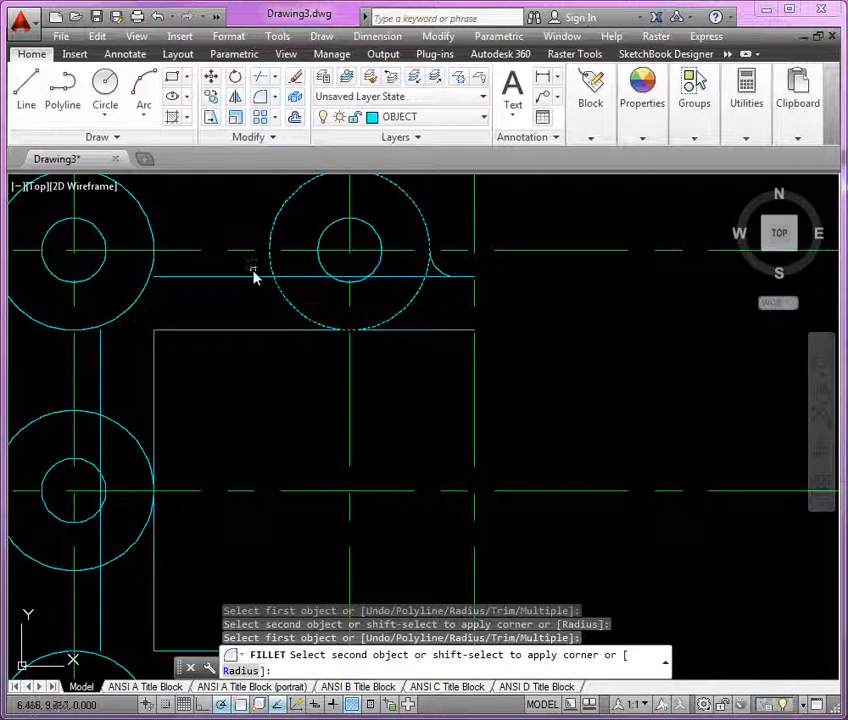
pyautogui.click(255, 277)
pyautogui.click(152, 265)
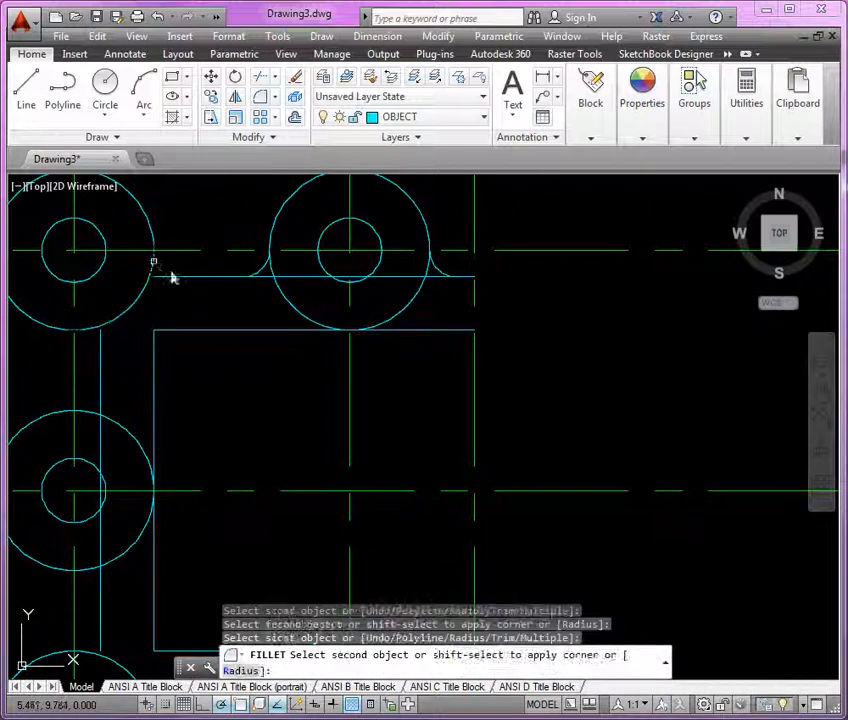
pyautogui.click(194, 281)
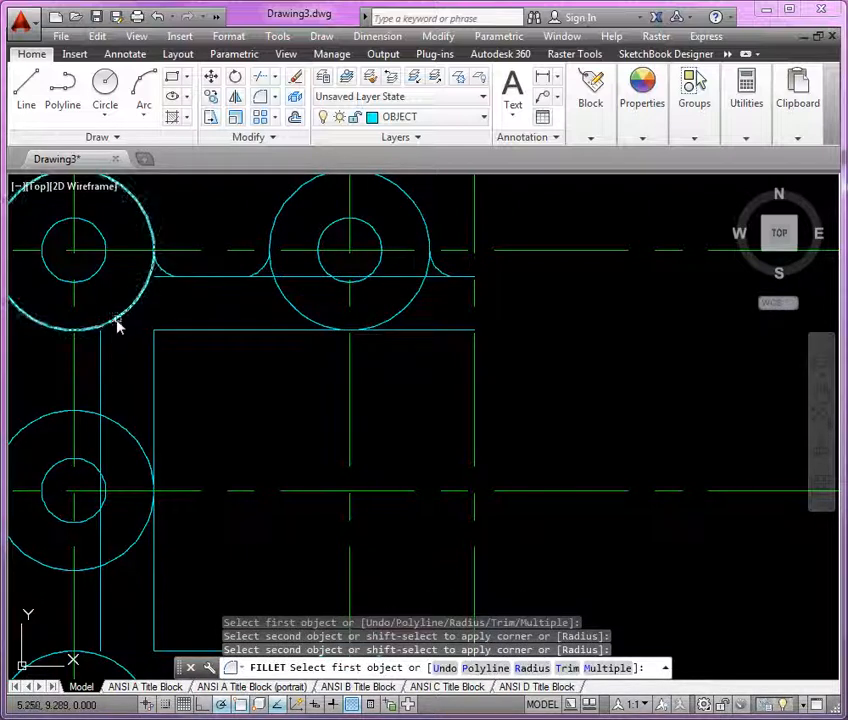
# Fillet the left offset line to the upper-left circle, both sides of the middle circle, and the lower-left circle
pyautogui.click(86, 331)
pyautogui.click(99, 345)
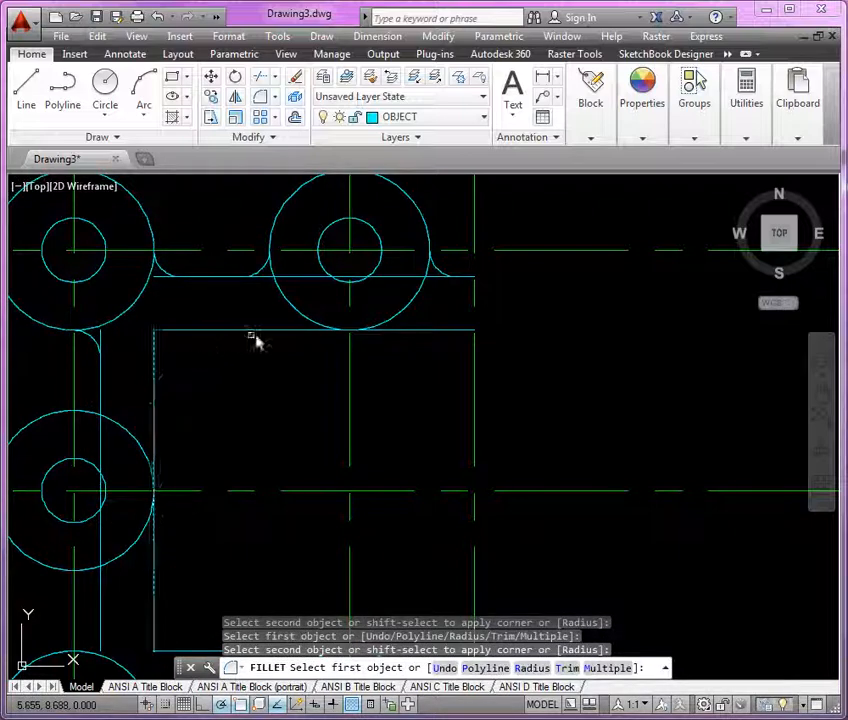
pyautogui.scroll(-3, 184, 420)
pyautogui.scroll(2, 190, 345)
pyautogui.click(196, 338)
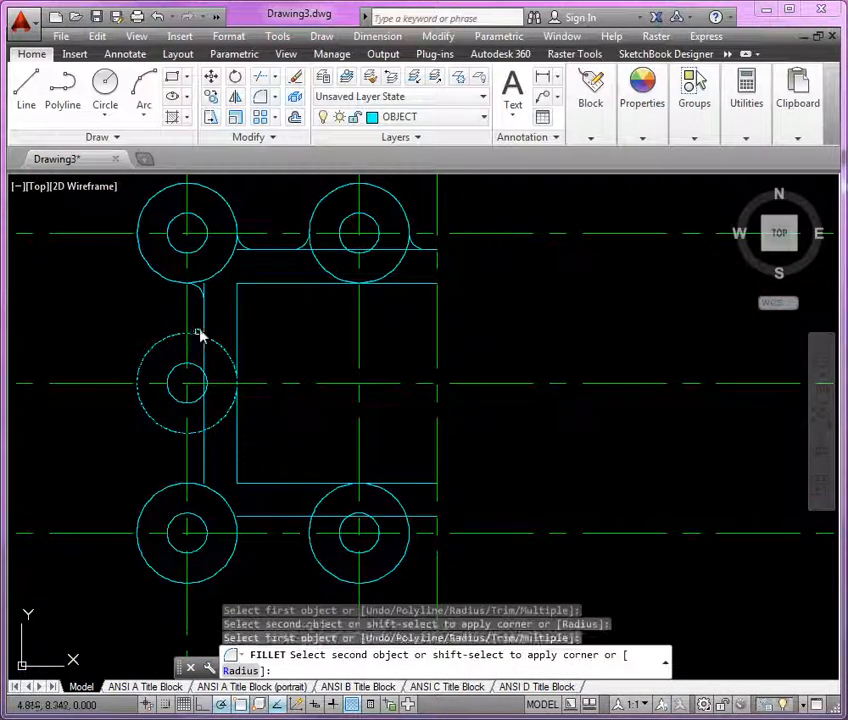
pyautogui.click(204, 329)
pyautogui.click(196, 437)
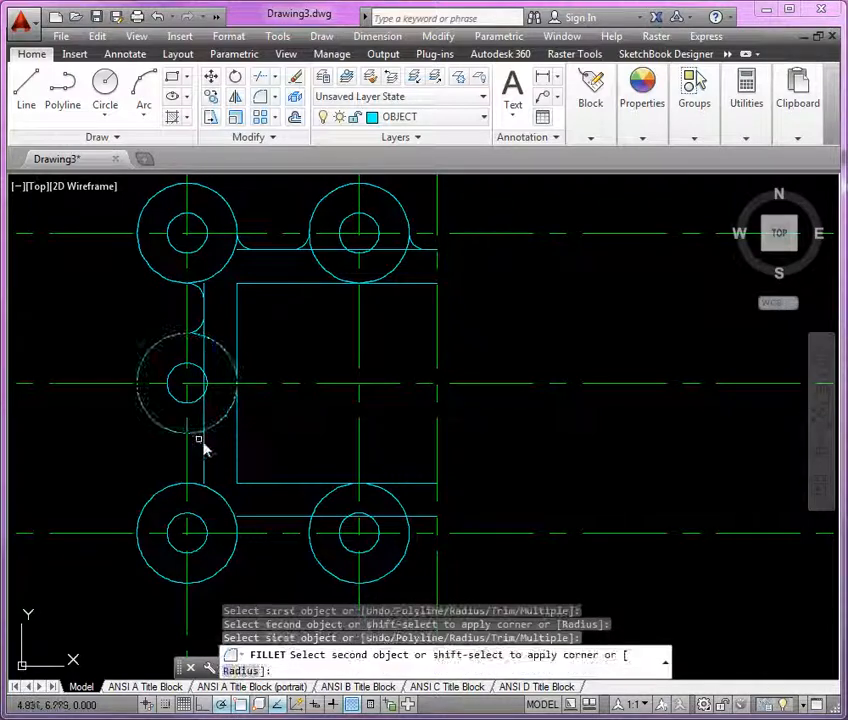
pyautogui.click(204, 468)
pyautogui.click(196, 487)
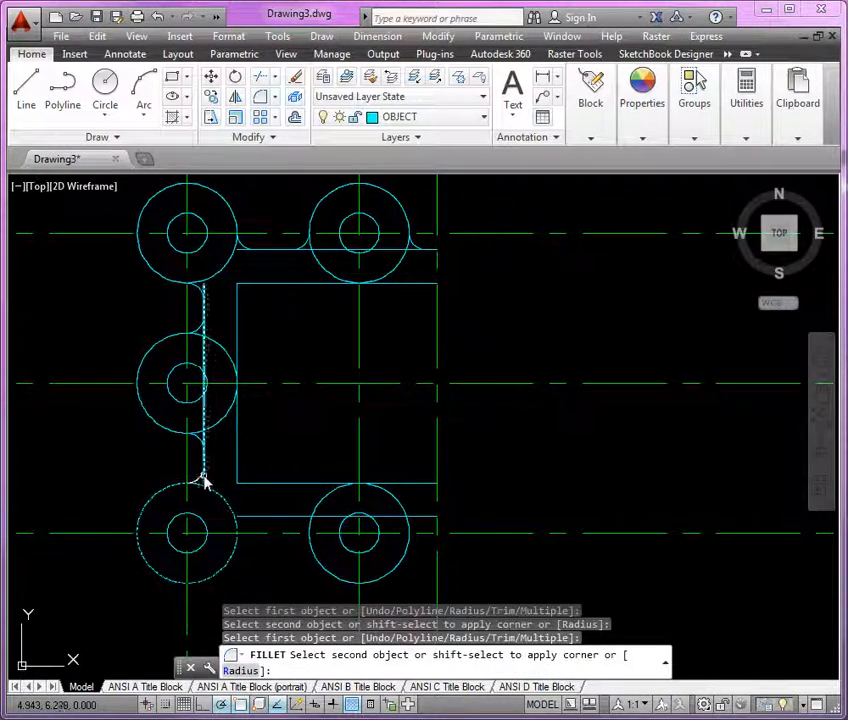
pyautogui.click(203, 479)
# Fillet the lower offset line to the lower-left outer circle and to both sides of the second column's lower outer circle
pyautogui.scroll(5, 250, 532)
pyautogui.click(192, 533)
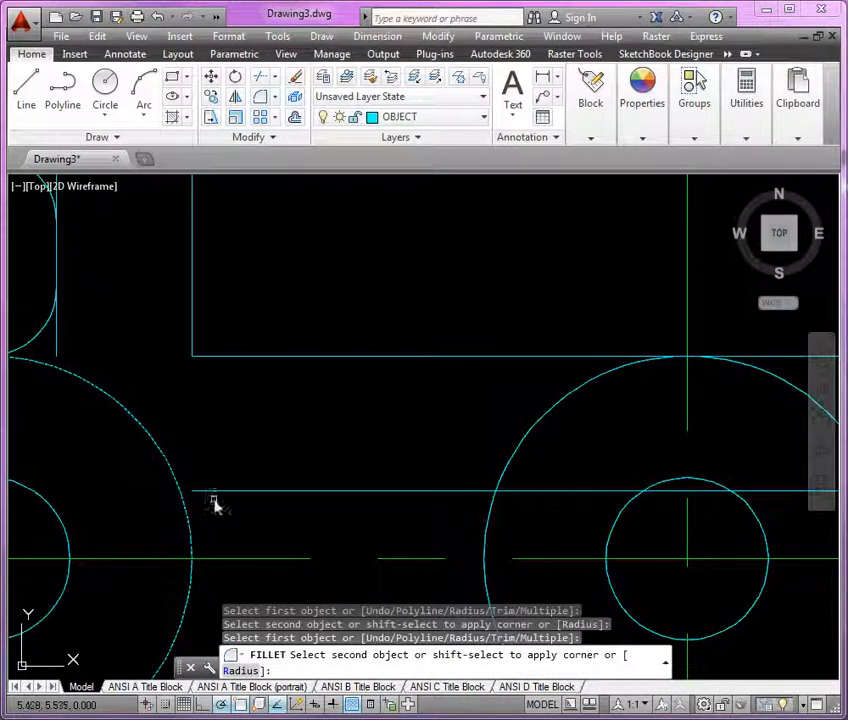
pyautogui.click(215, 492)
pyautogui.scroll(-2, 205, 472)
pyautogui.click(350, 486)
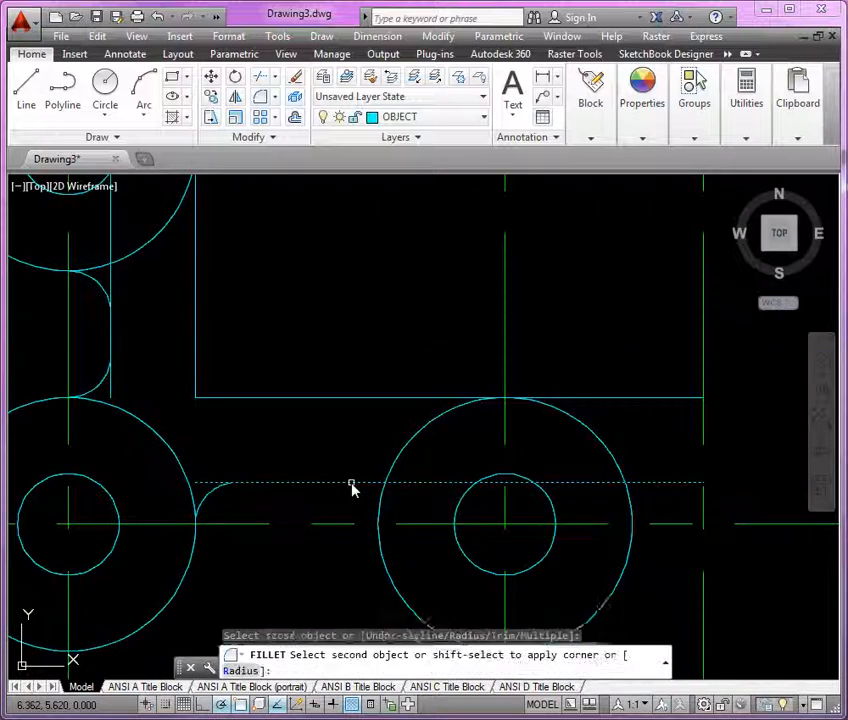
pyautogui.click(380, 507)
pyautogui.click(652, 484)
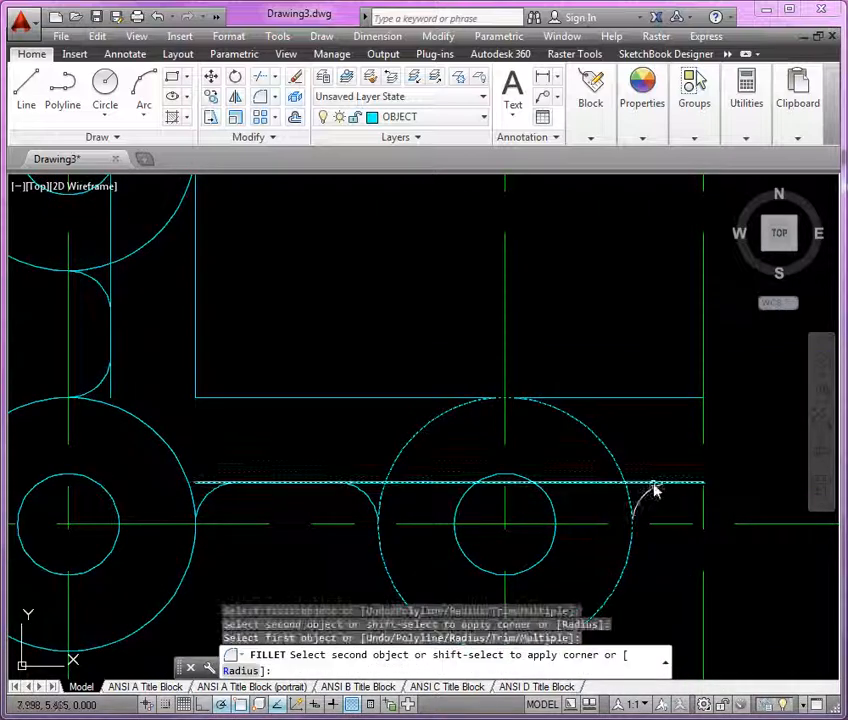
pyautogui.click(645, 482)
pyautogui.scroll(-4, 621, 447)
pyautogui.moveTo(521, 525); pyautogui.dragTo(498, 509, button='middle')
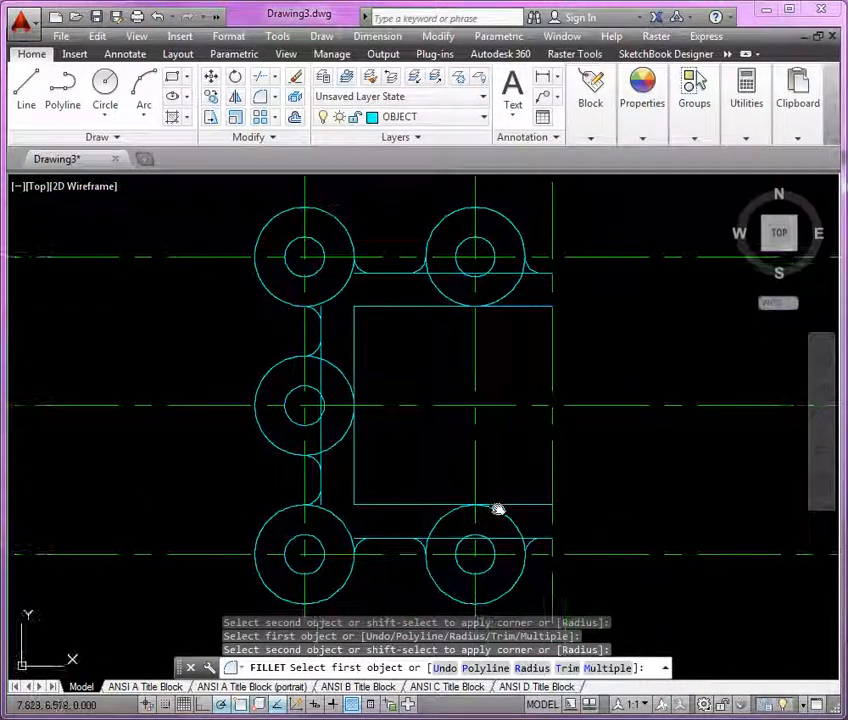
pyautogui.press('Escape')
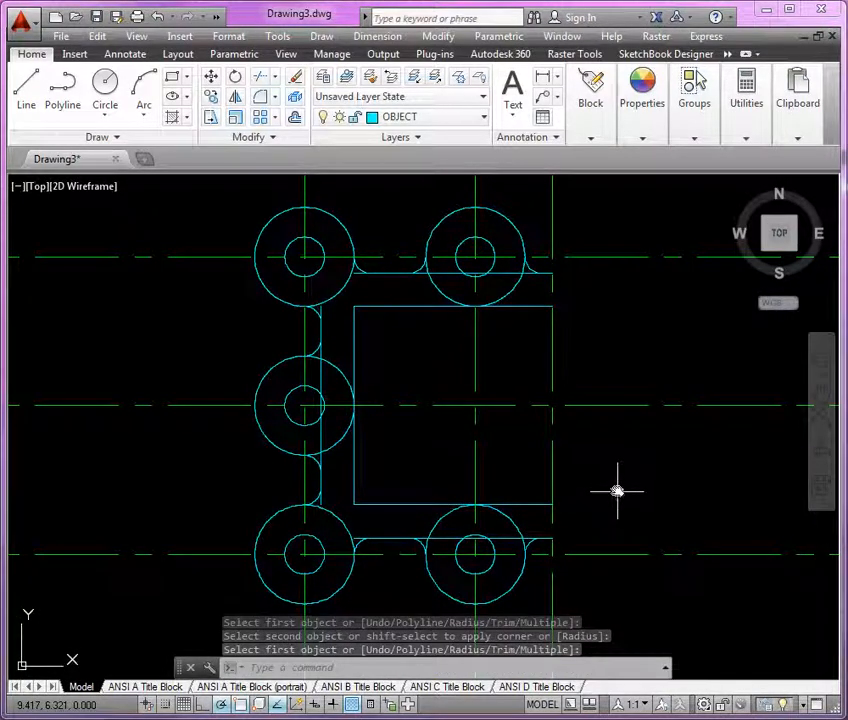
# Start a trim using all ten fillet arcs along the upper, left and lower edges as cutting edges
pyautogui.click(259, 80)
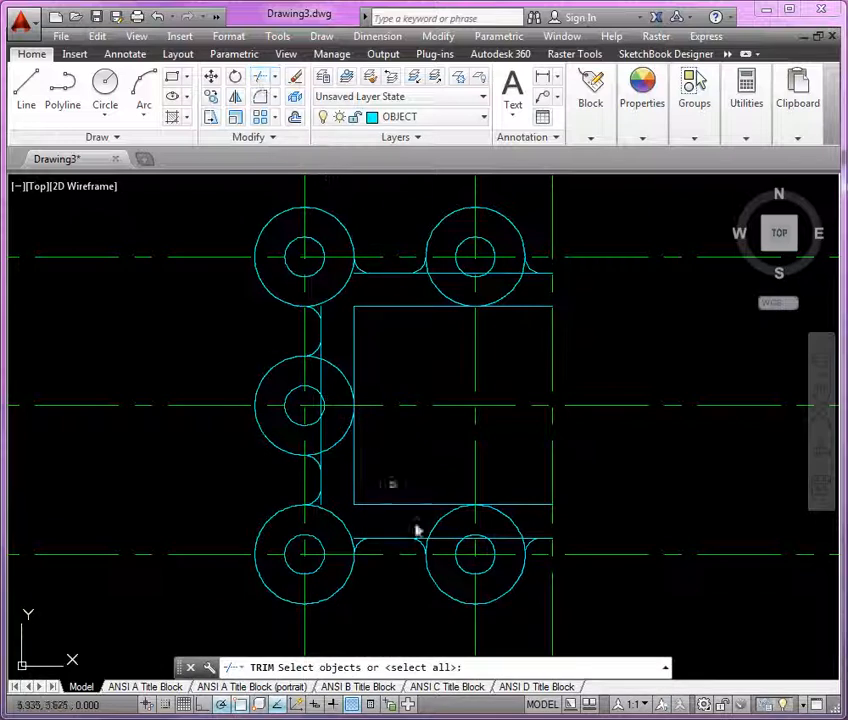
pyautogui.scroll(2, 470, 548)
pyautogui.click(577, 541)
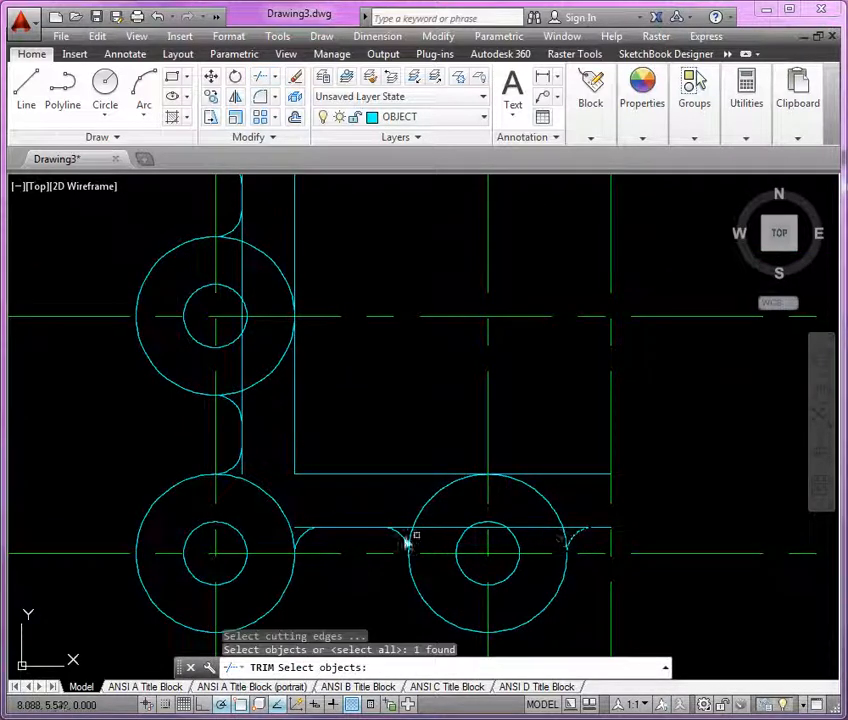
pyautogui.click(403, 540)
pyautogui.click(303, 539)
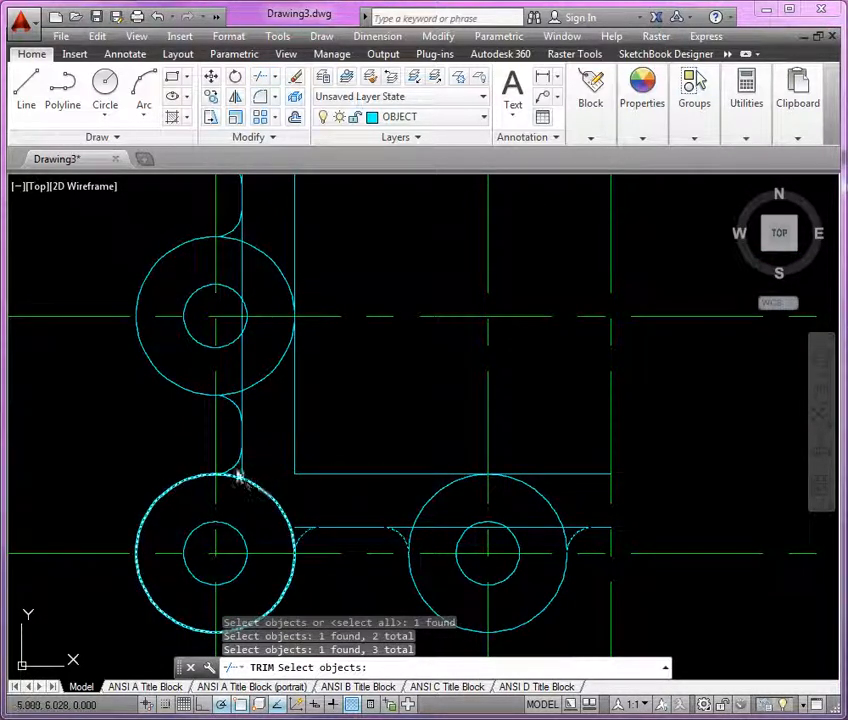
pyautogui.click(235, 460)
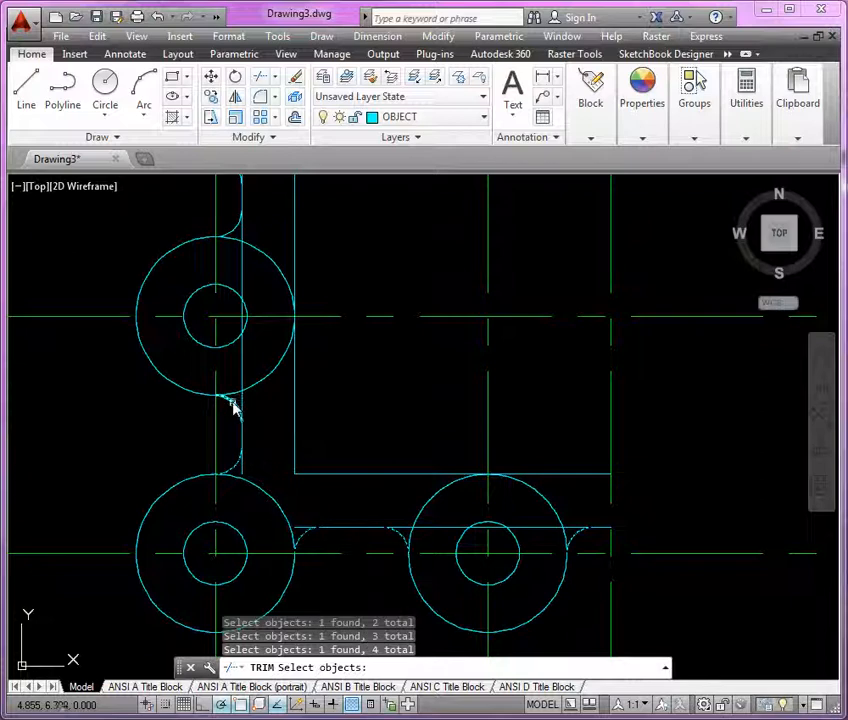
pyautogui.click(232, 234)
pyautogui.moveTo(268, 356); pyautogui.dragTo(271, 644, button='middle')
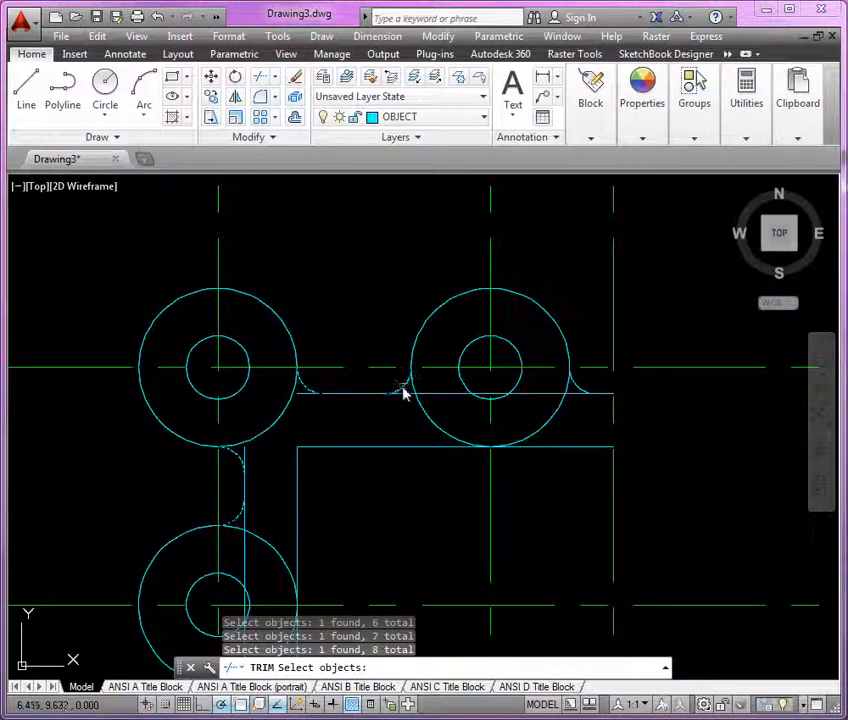
pyautogui.click(578, 388)
pyautogui.moveTo(580, 390); pyautogui.dragTo(560, 263, button='middle')
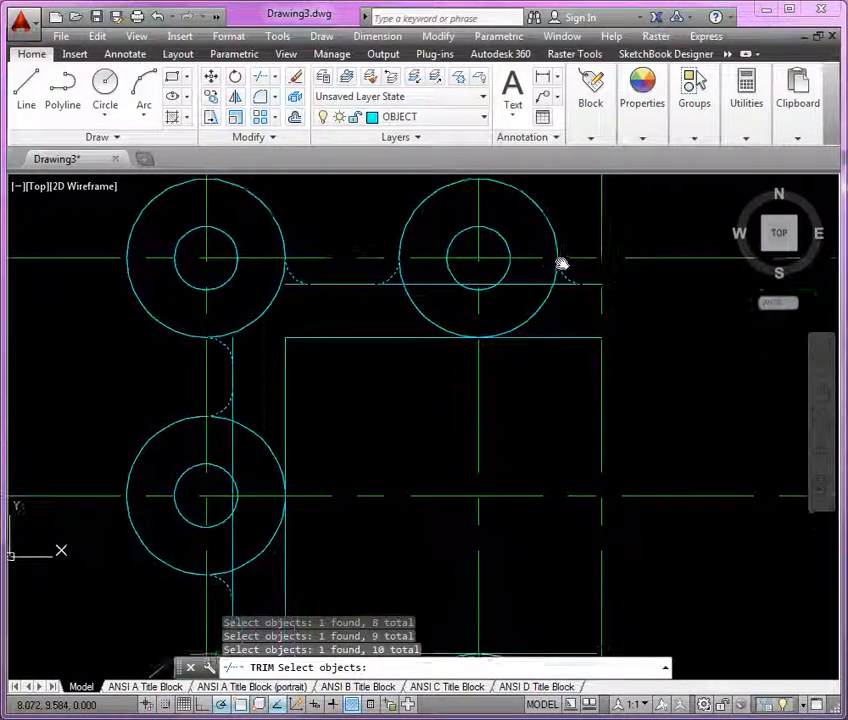
pyautogui.press('Return')
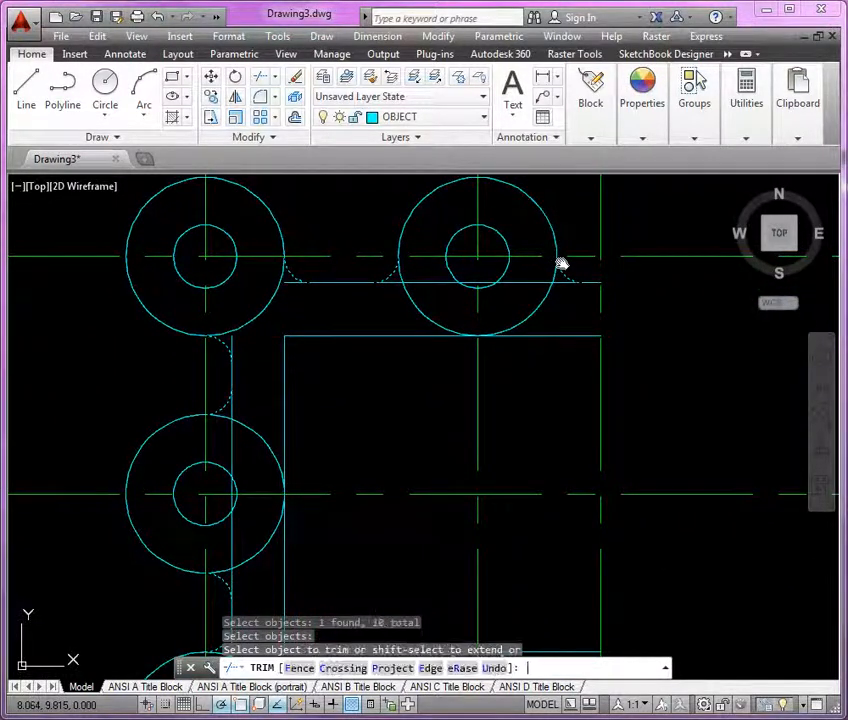
# Trim the inner arcs and excess offset lines at the second column's upper circle, the upper-left circle and the middle-left circle
pyautogui.click(536, 314)
pyautogui.click(538, 284)
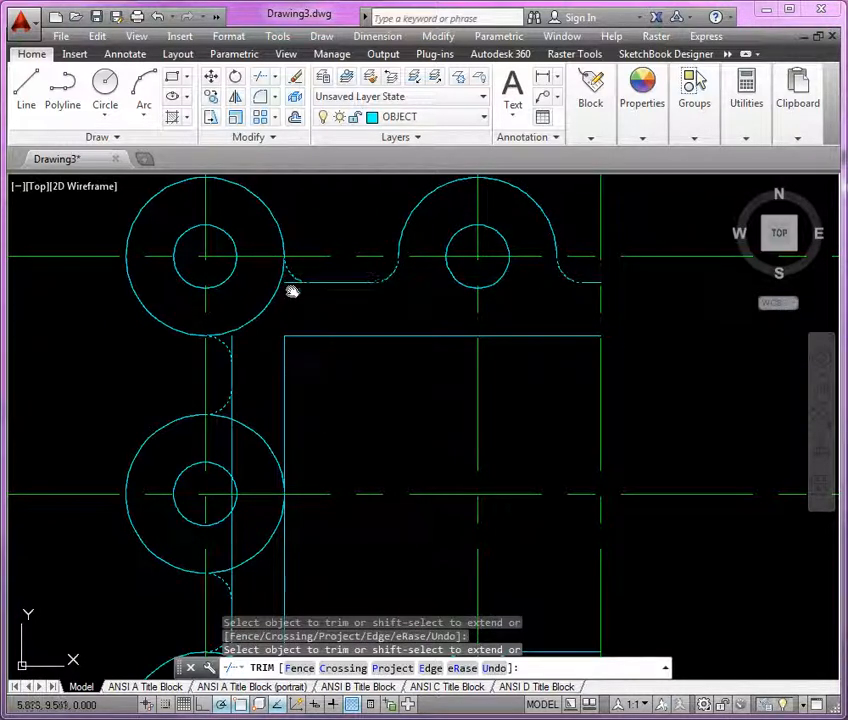
pyautogui.click(250, 327)
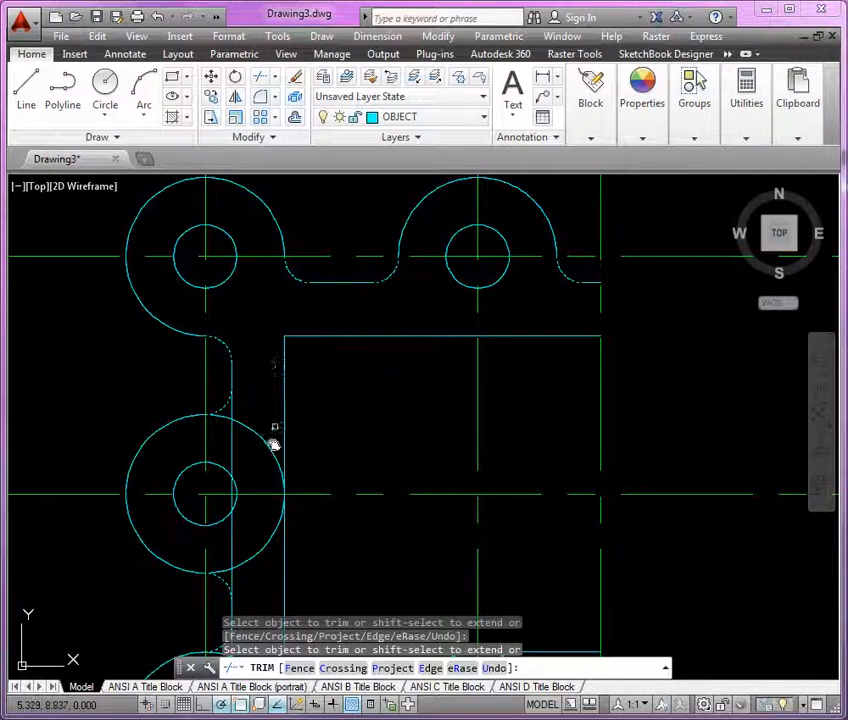
pyautogui.click(274, 451)
pyautogui.click(234, 433)
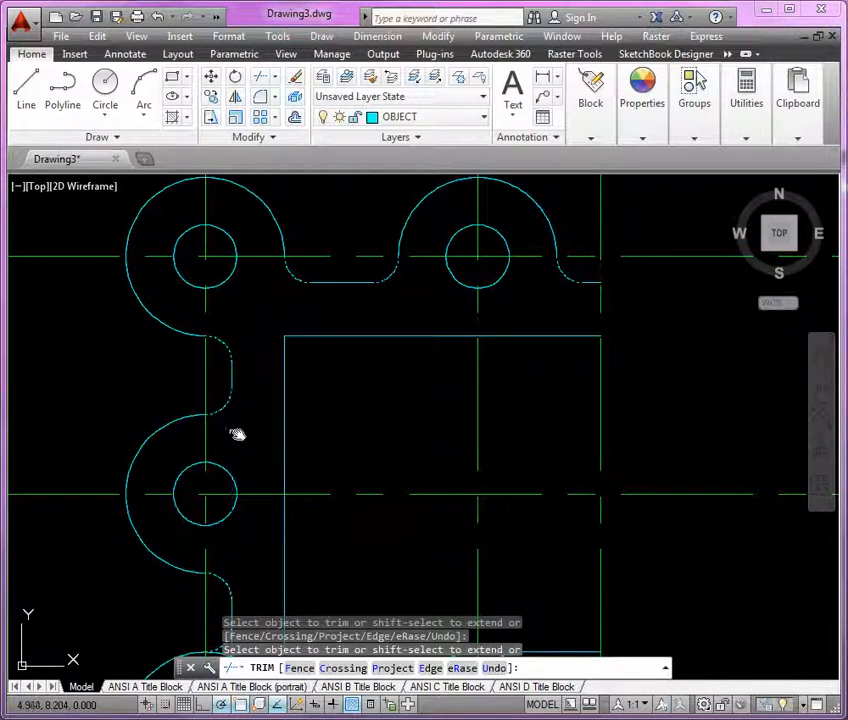
# Trim the inner arcs of the lower-left and second column's lower outer circles and the excess lower offset line, finishing the trim
pyautogui.scroll(-4, 251, 322)
pyautogui.scroll(6, 312, 477)
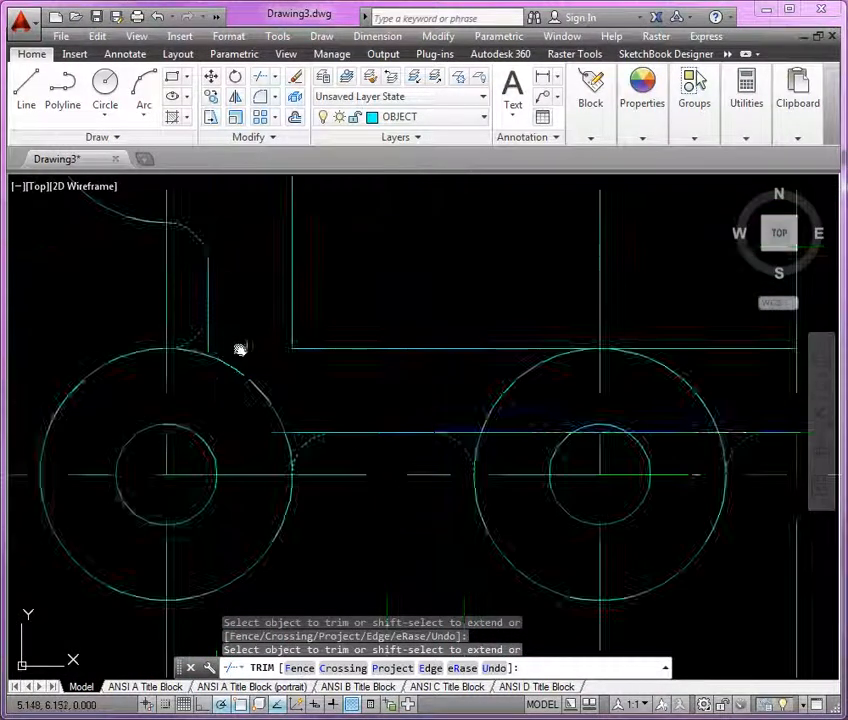
pyautogui.click(223, 363)
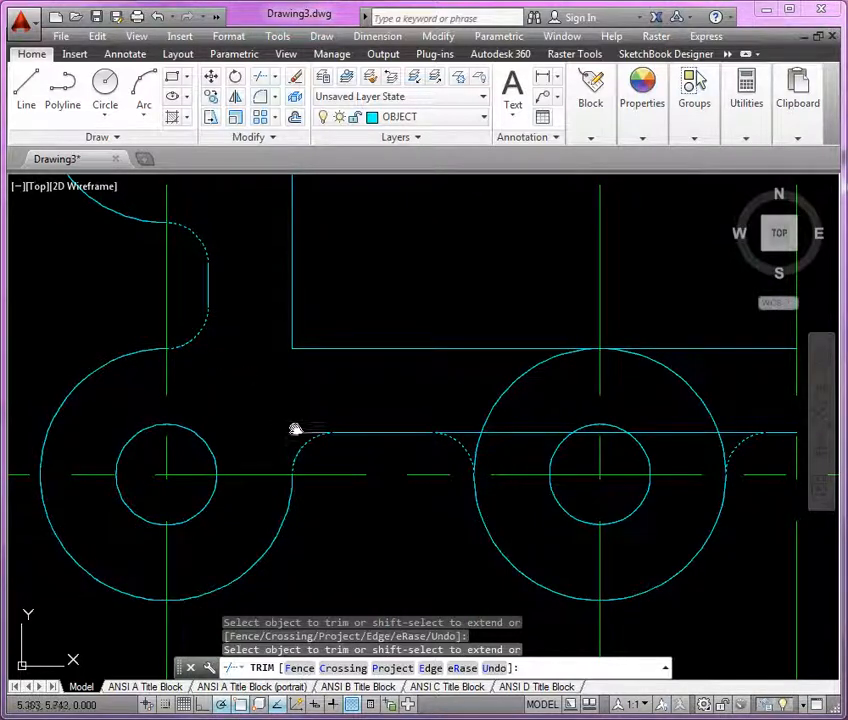
pyautogui.click(499, 413)
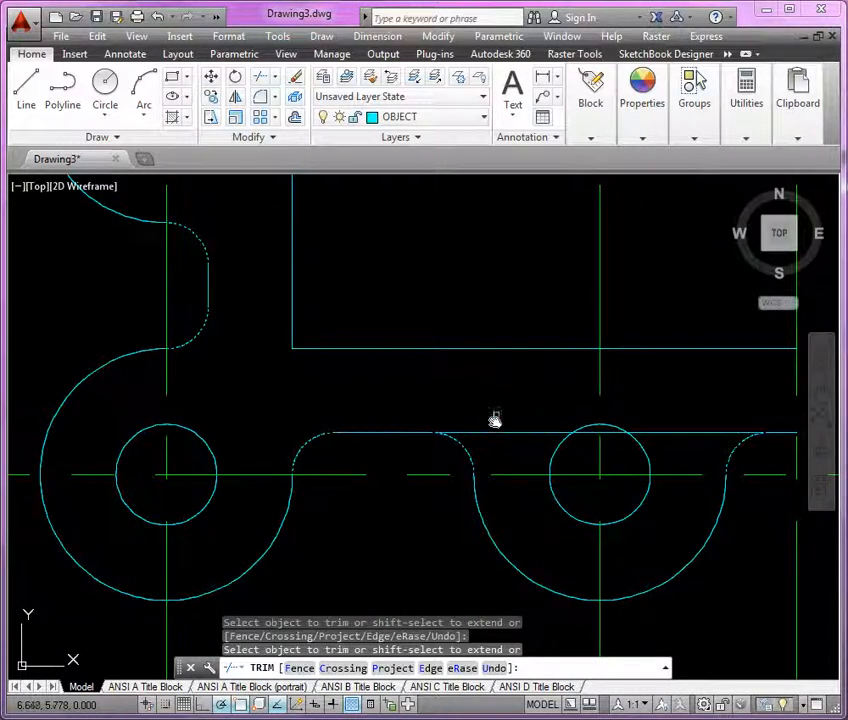
pyautogui.click(482, 436)
pyautogui.scroll(-5, 481, 482)
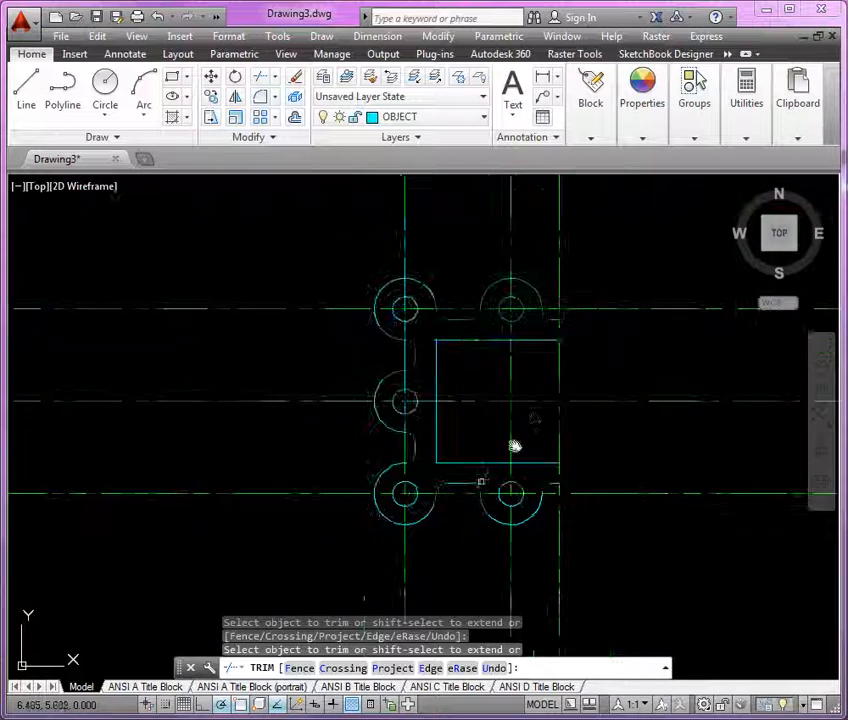
pyautogui.moveTo(444, 437); pyautogui.dragTo(470, 421, button='middle')
pyautogui.press('Return')
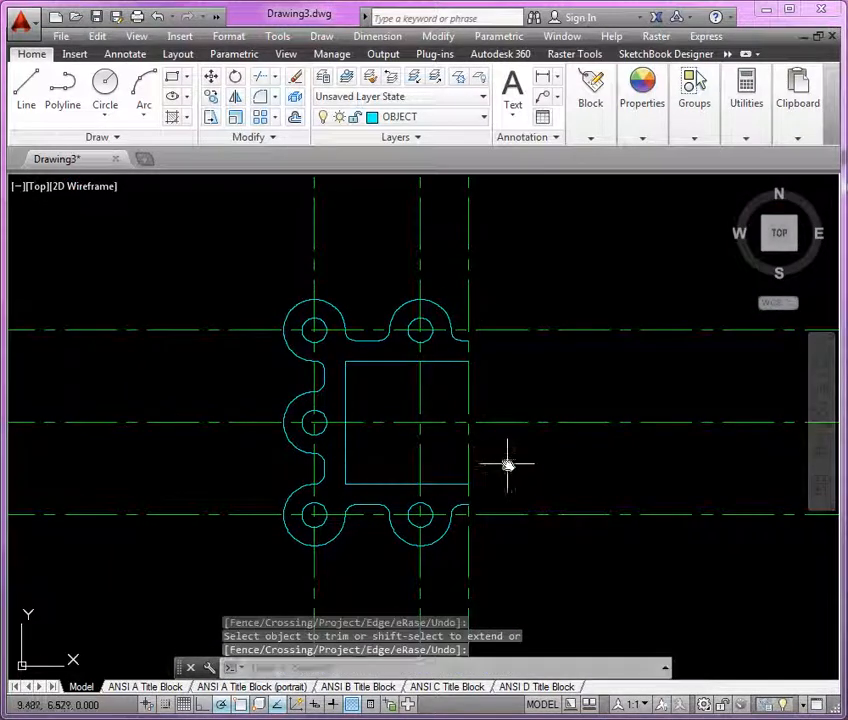
# Mirror the finished left half and its two vertical hole centerlines about the plate's vertical centerline, keeping the source objects
pyautogui.click(245, 255)
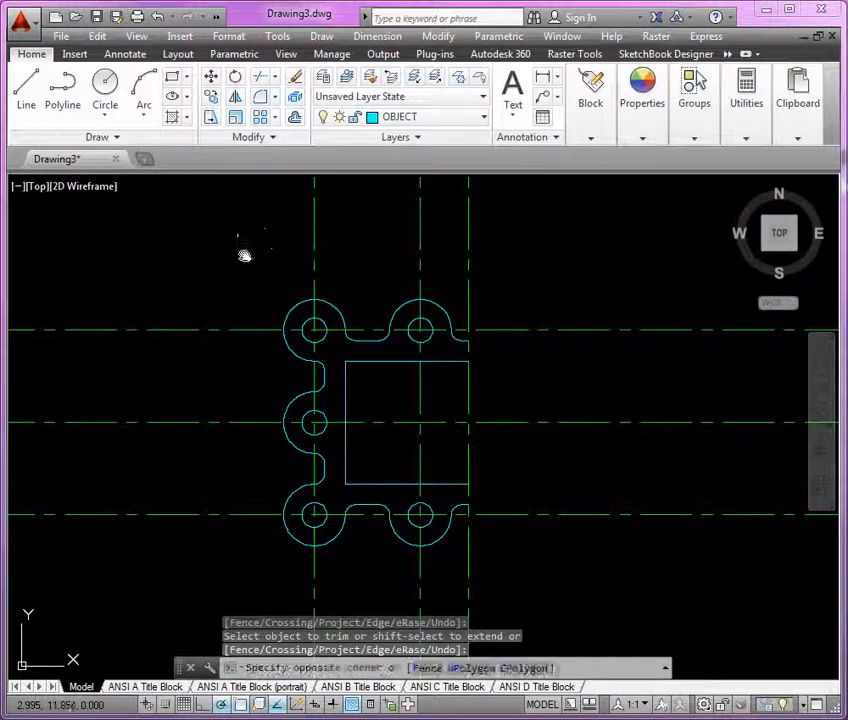
pyautogui.click(486, 591)
pyautogui.click(433, 262)
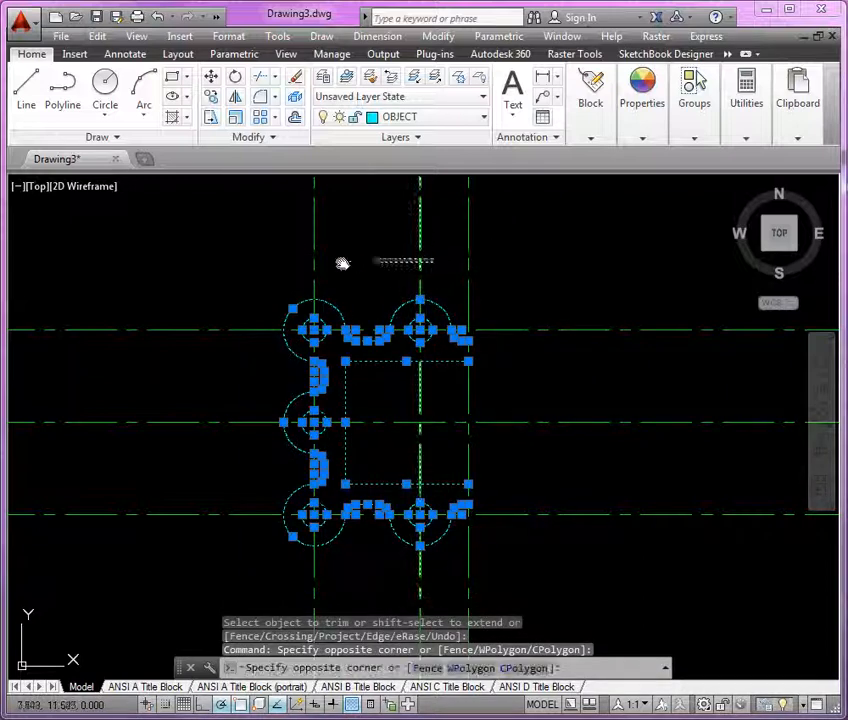
pyautogui.click(289, 265)
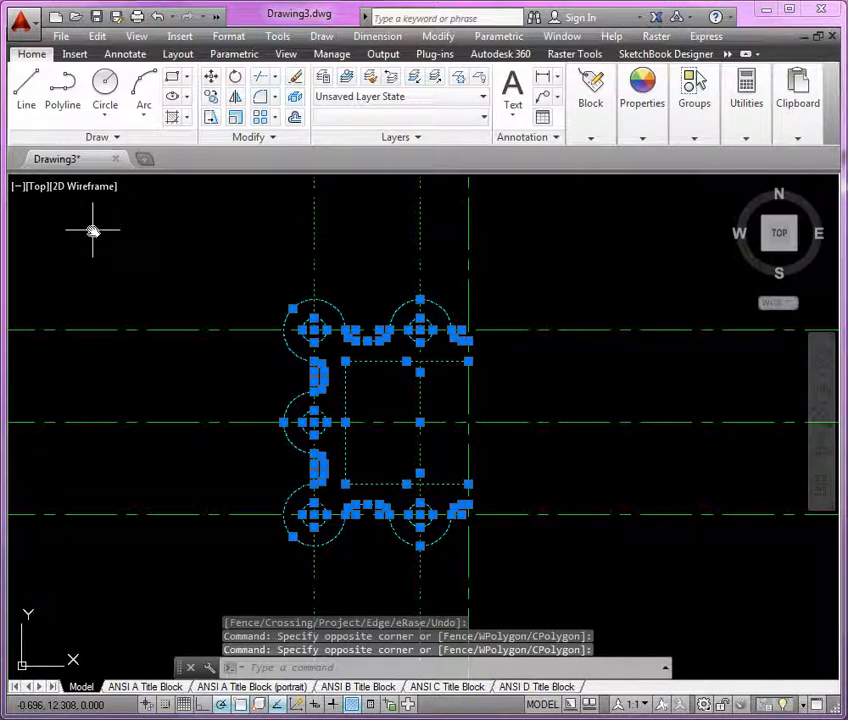
pyautogui.click(236, 98)
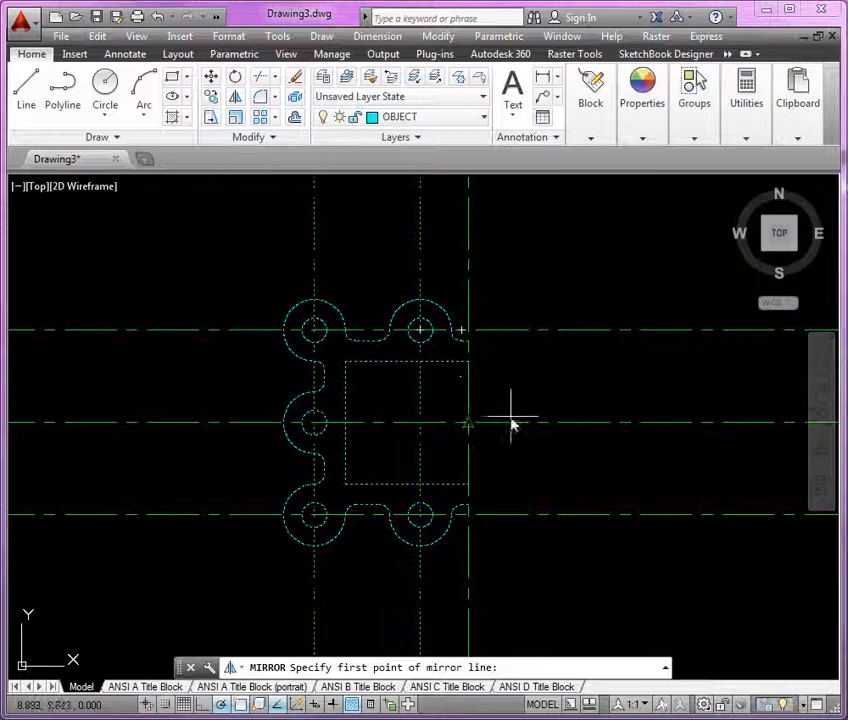
pyautogui.click(469, 422)
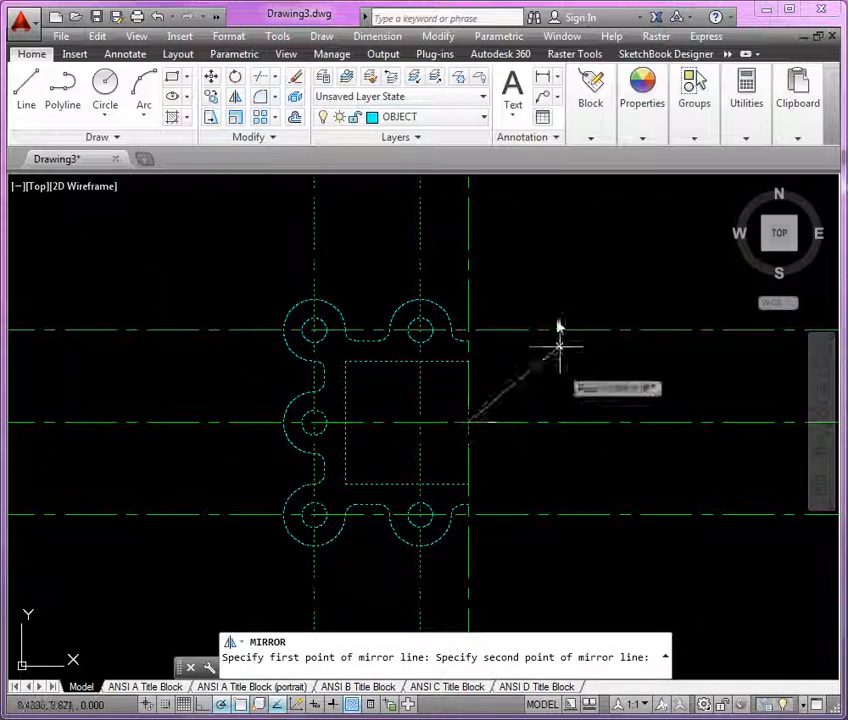
pyautogui.click(469, 266)
pyautogui.press('Return')
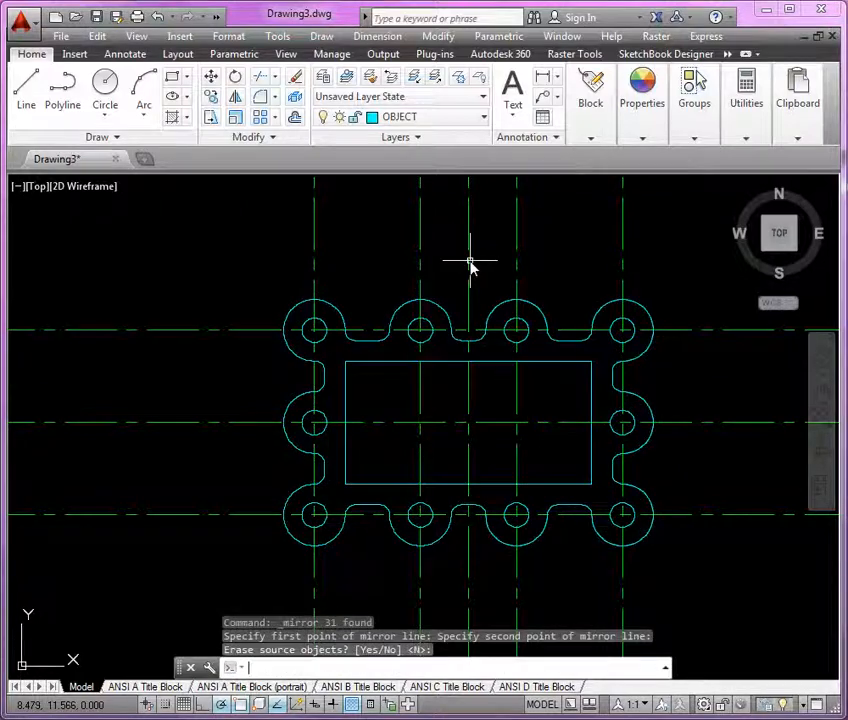
pyautogui.moveTo(617, 397)
pyautogui.mouseDown(button='middle')
pyautogui.moveTo(486, 386)
pyautogui.moveTo(507, 394)
pyautogui.mouseUp(button='middle')
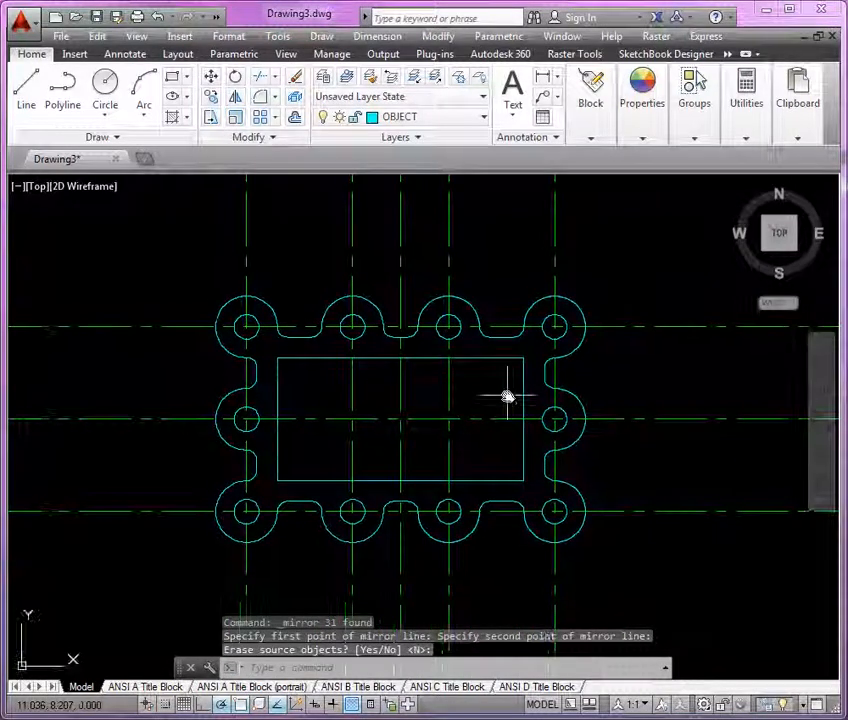